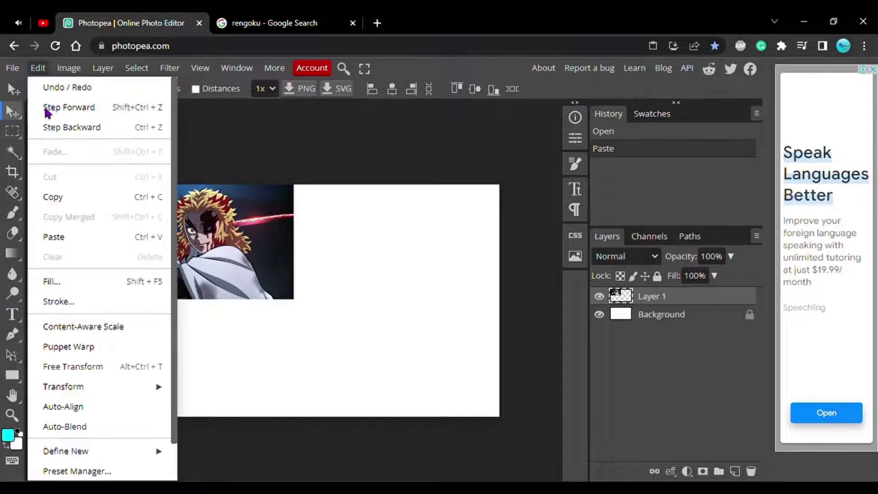
# Step: Scale the pasted image with Free Transform to about 202% and align it to fill the whole canvas
pyautogui.click(76, 365)
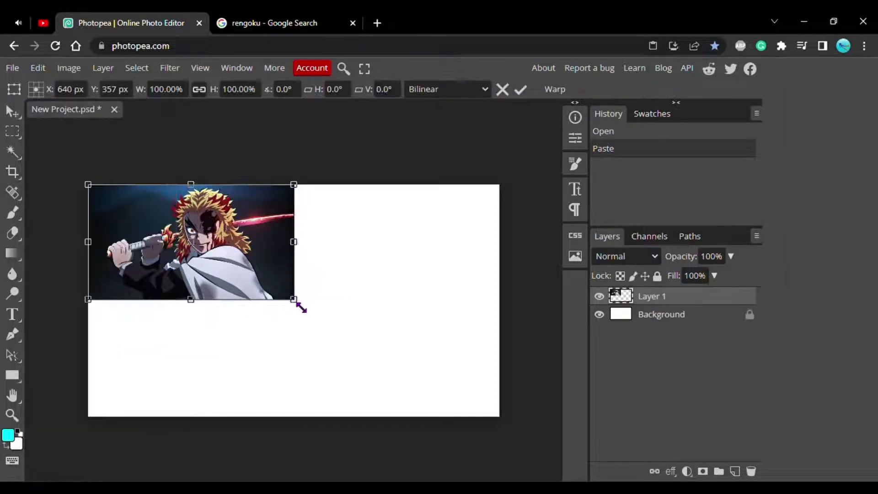
pyautogui.moveTo(297, 303); pyautogui.dragTo(499, 415)
pyautogui.moveTo(300, 424); pyautogui.dragTo(301, 428)
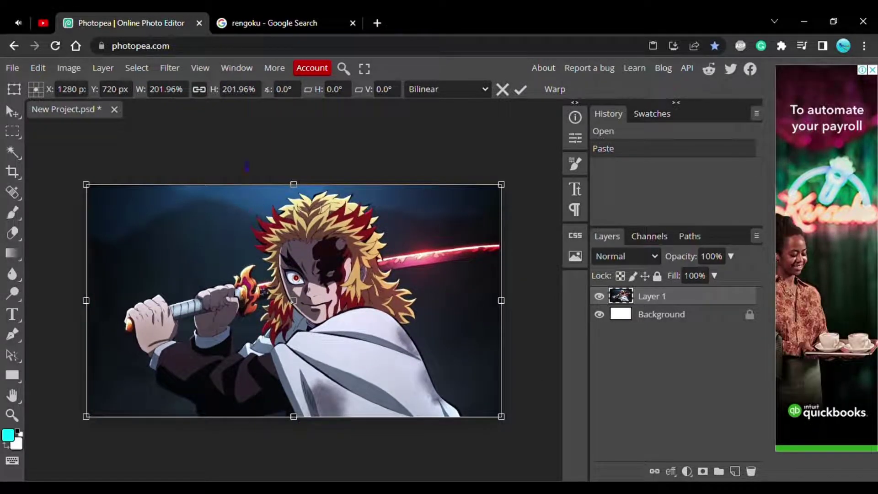
# Step: Apply Unsharp Mask to Layer 1 with an amount of 200% and a radius of about 6.6 px
pyautogui.click(169, 68)
pyautogui.moveTo(206, 317)
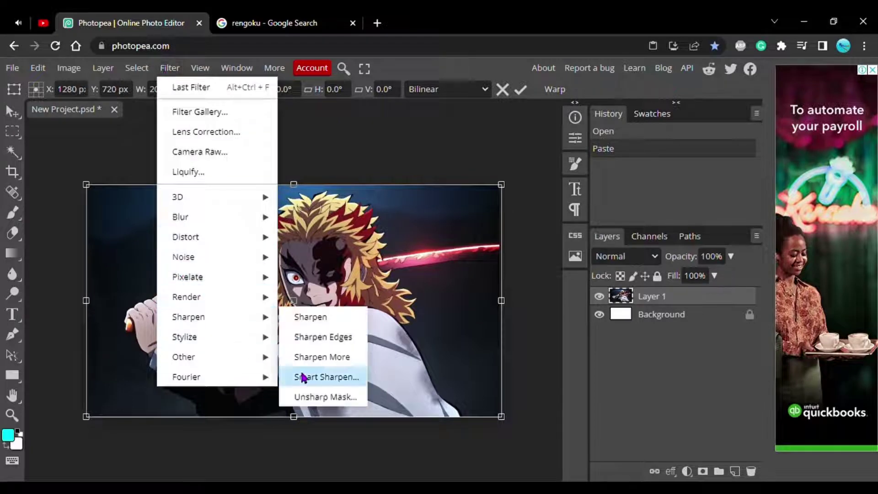
pyautogui.click(334, 396)
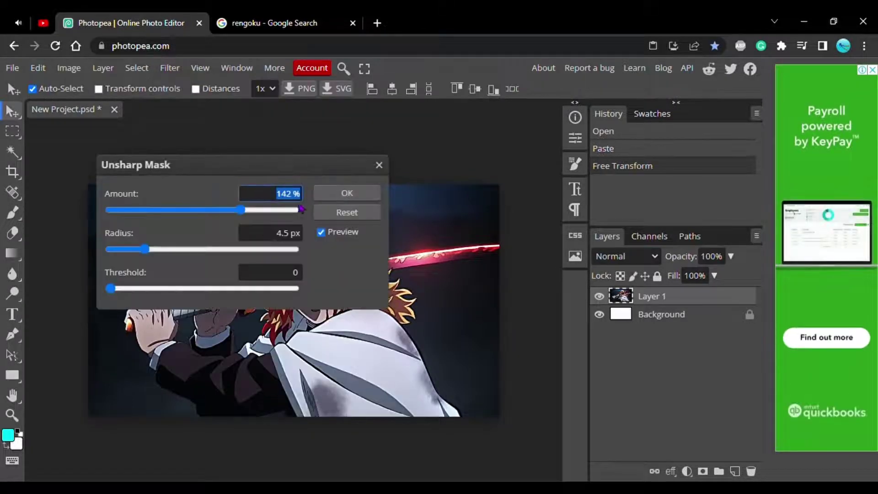
pyautogui.write('200')
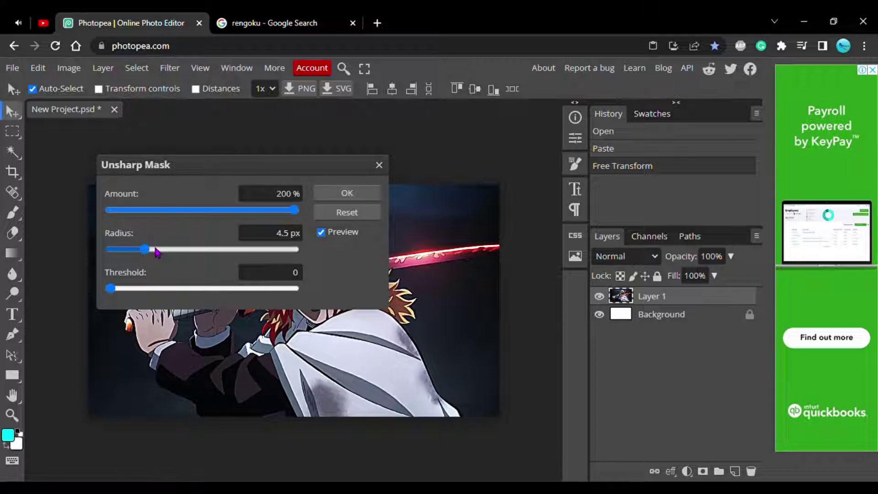
pyautogui.moveTo(153, 253); pyautogui.dragTo(159, 252)
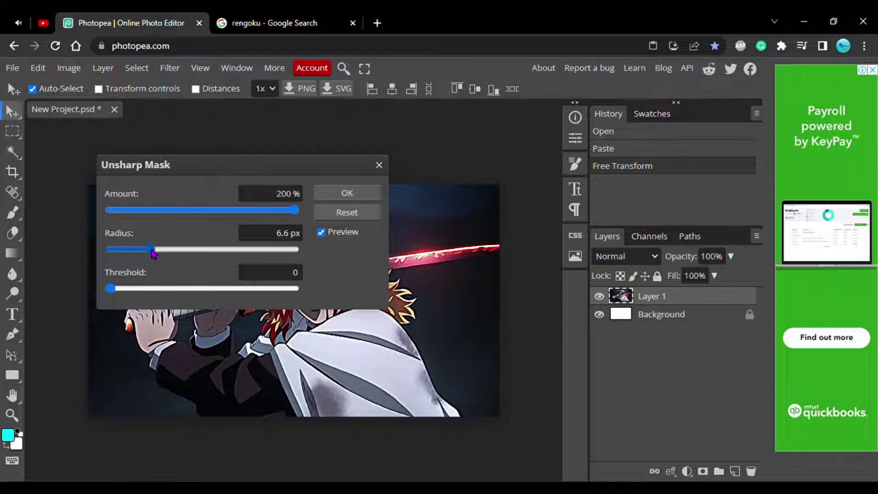
pyautogui.click(338, 194)
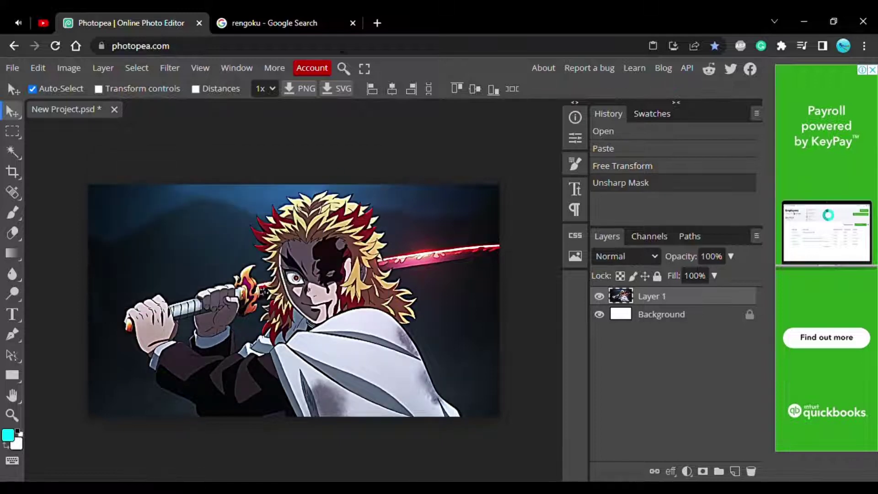
# Step: Apply a Vibrance adjustment to Layer 1 with both vibrance and saturation at 100
pyautogui.click(344, 69)
pyautogui.write('vib')
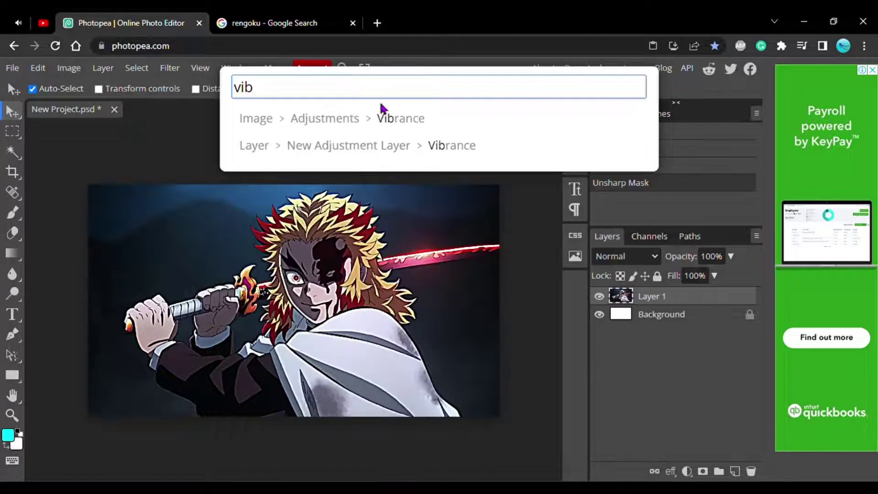
pyautogui.click(400, 118)
pyautogui.click(273, 211)
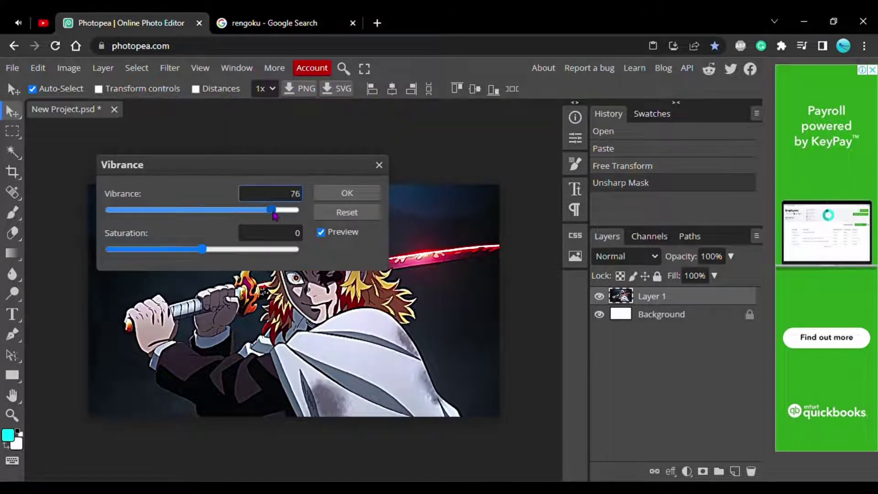
pyautogui.moveTo(274, 212); pyautogui.dragTo(352, 212)
pyautogui.moveTo(290, 249); pyautogui.dragTo(348, 246)
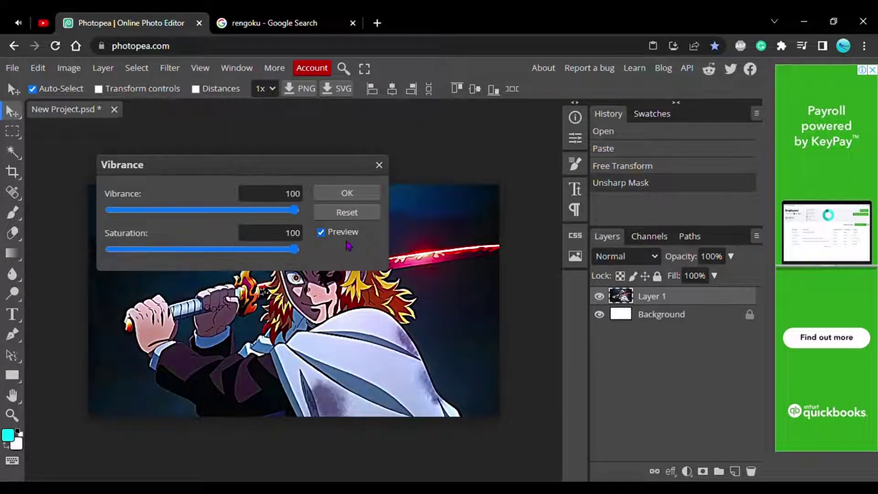
pyautogui.click(347, 194)
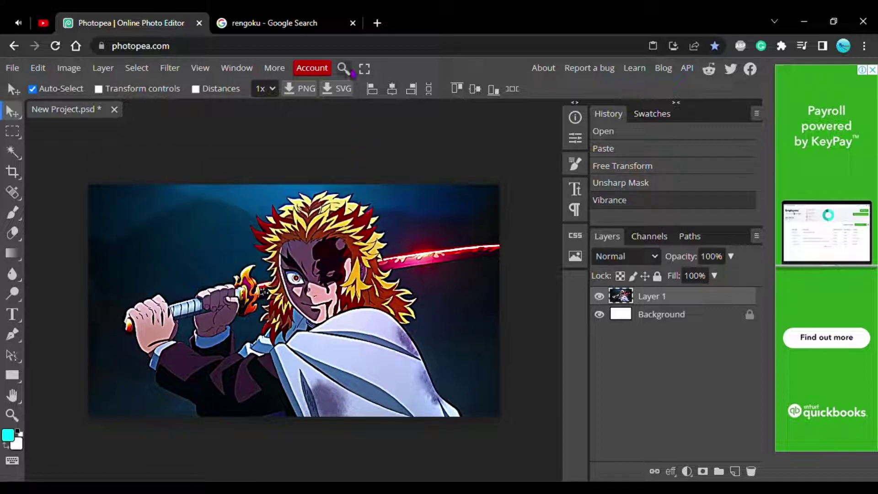
# Step: Remove the copied character image's background with remove.bg in a new browser tab and download the preview-size cutout
pyautogui.click(377, 23)
pyautogui.write('bg.remove')
pyautogui.press('Return')
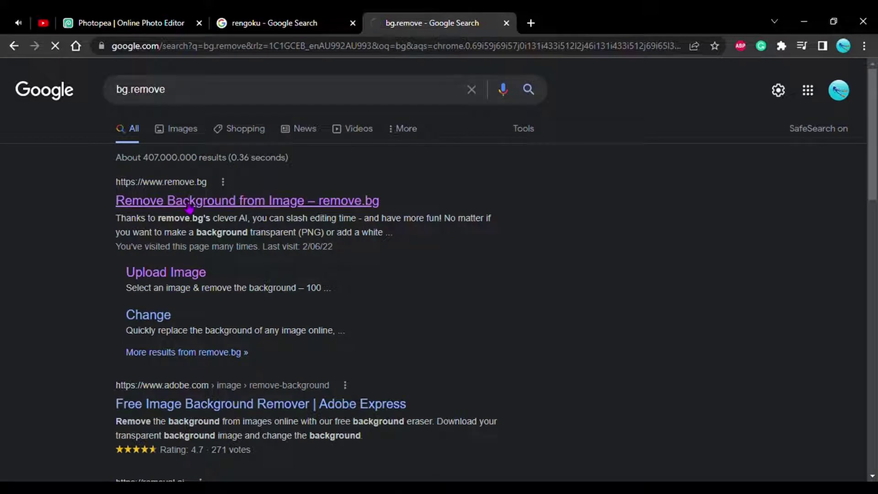
pyautogui.click(187, 203)
pyautogui.hotkey('ctrl', 'v')
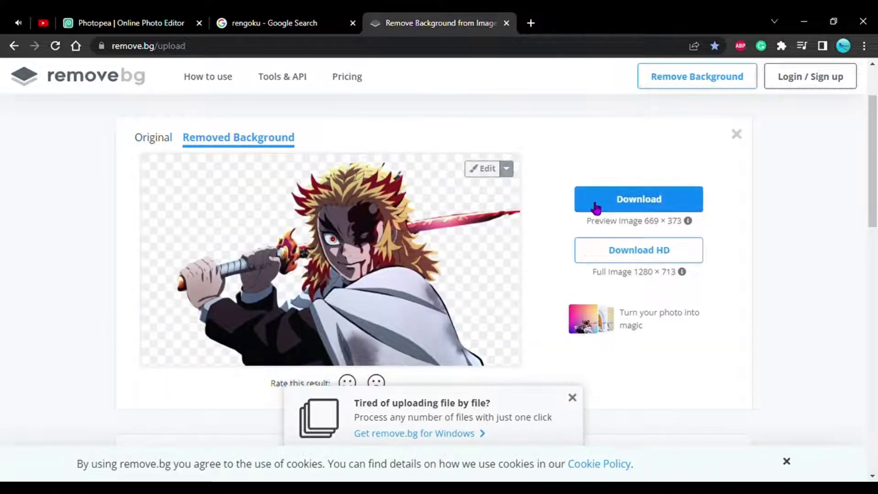
pyautogui.click(592, 207)
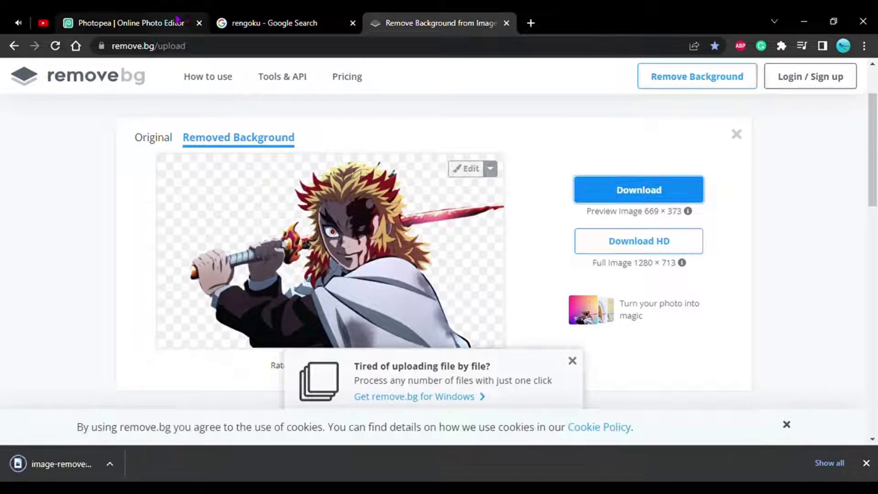
# Step: Switch to Photopea, place the downloaded cutout in the project and scale it to about 386% over the original character
pyautogui.click(177, 18)
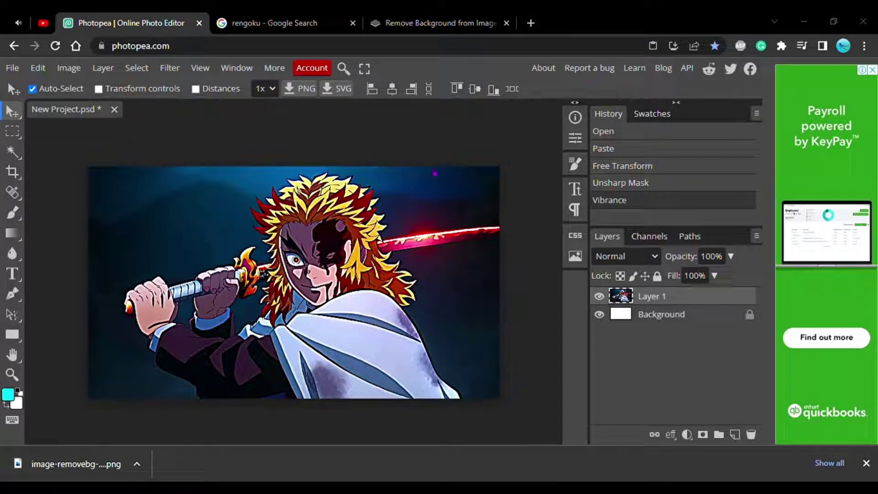
pyautogui.moveTo(435, 174); pyautogui.dragTo(505, 411)
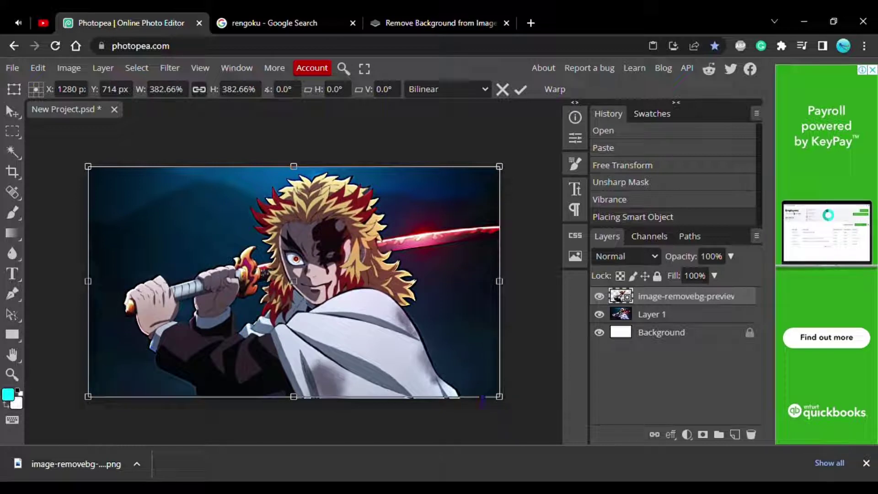
pyautogui.moveTo(443, 358); pyautogui.dragTo(447, 359)
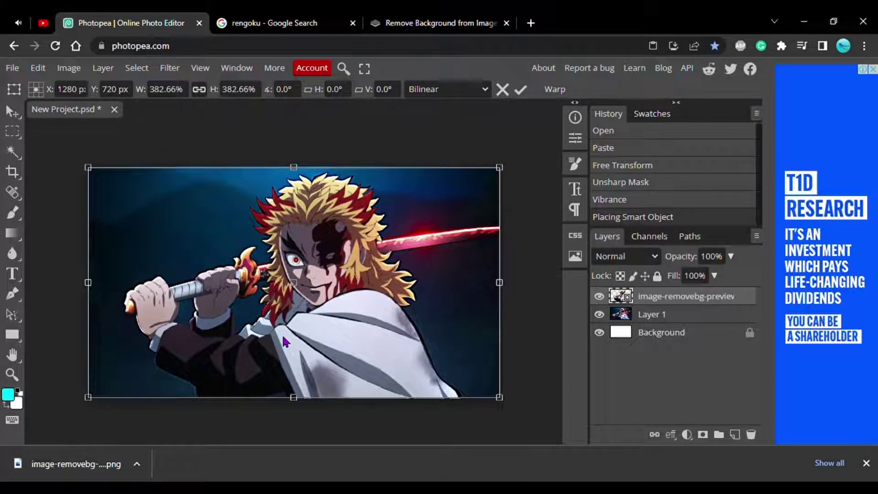
pyautogui.moveTo(88, 284); pyautogui.dragTo(92, 285)
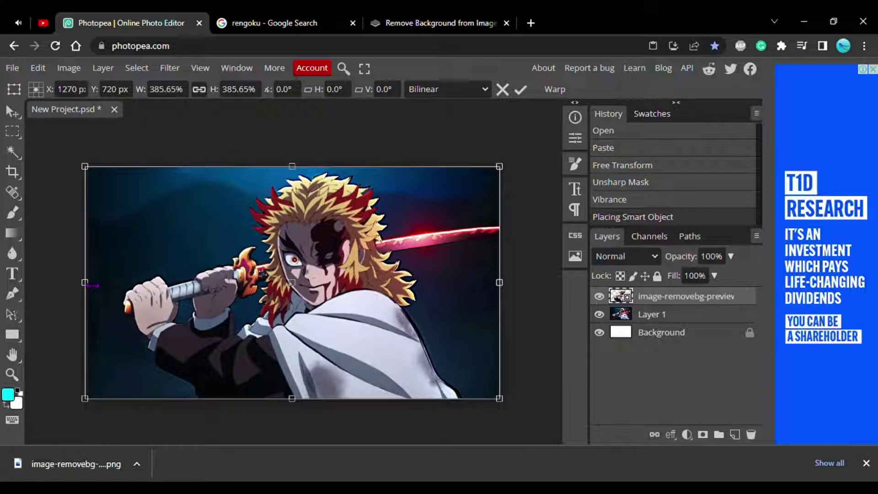
# Step: Apply Unsharp Mask to the cutout layer with the amount at its maximum and a 4.5 px radius
pyautogui.click(176, 71)
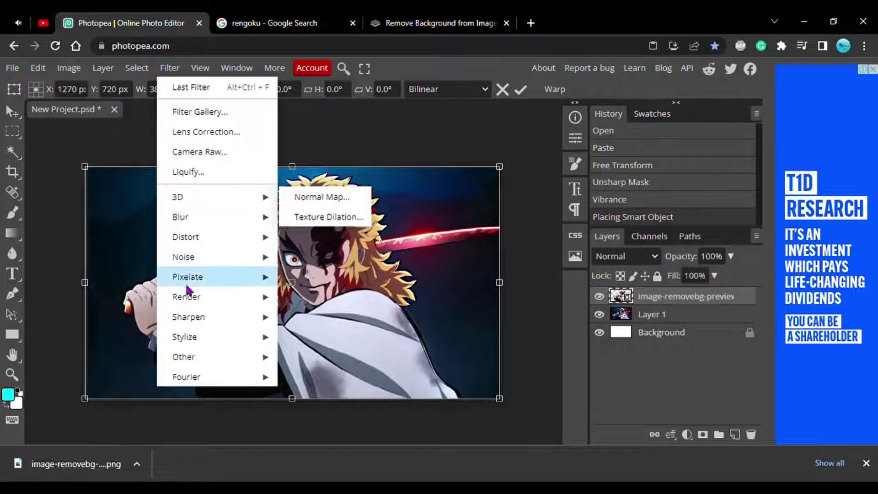
pyautogui.moveTo(200, 317)
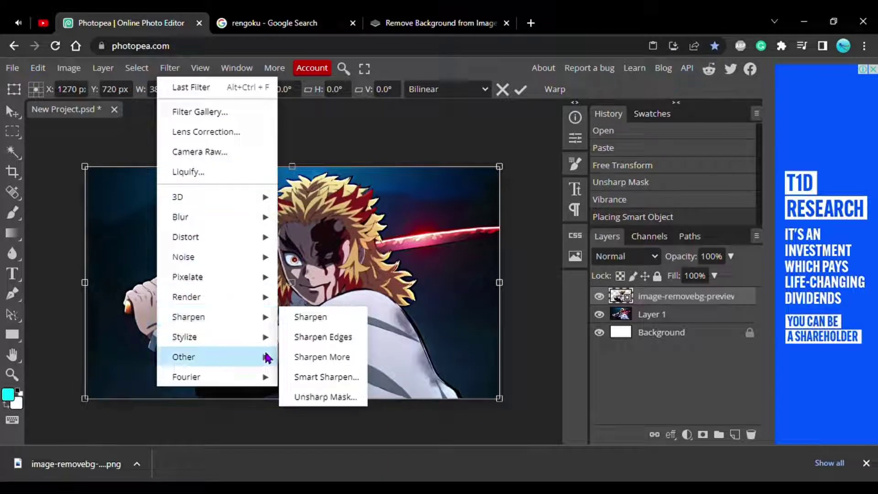
pyautogui.click(325, 397)
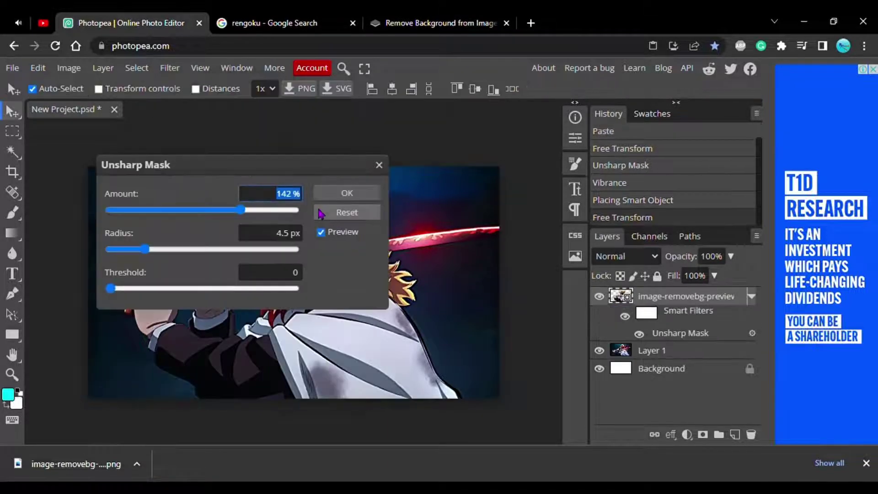
pyautogui.click(295, 211)
pyautogui.click(347, 193)
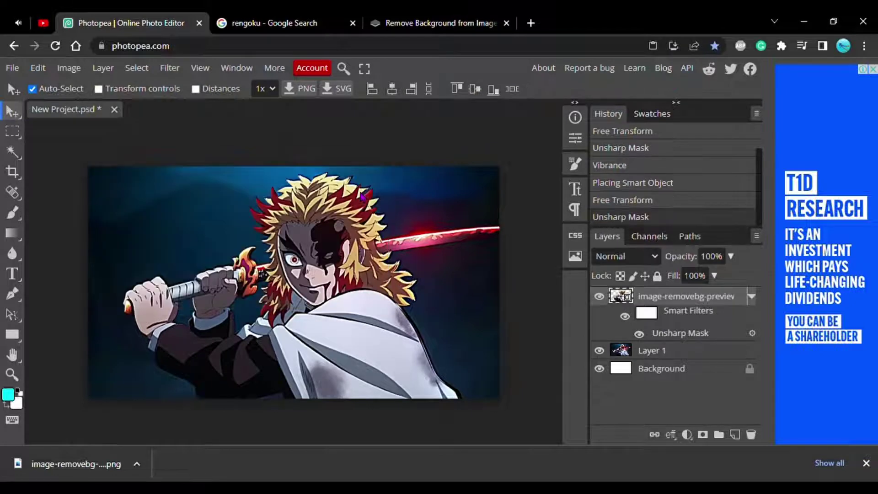
# Step: Nudge the cutout layer with Free Transform to X 1280 px, Y 719 px so it lines up with the character underneath
pyautogui.click(39, 68)
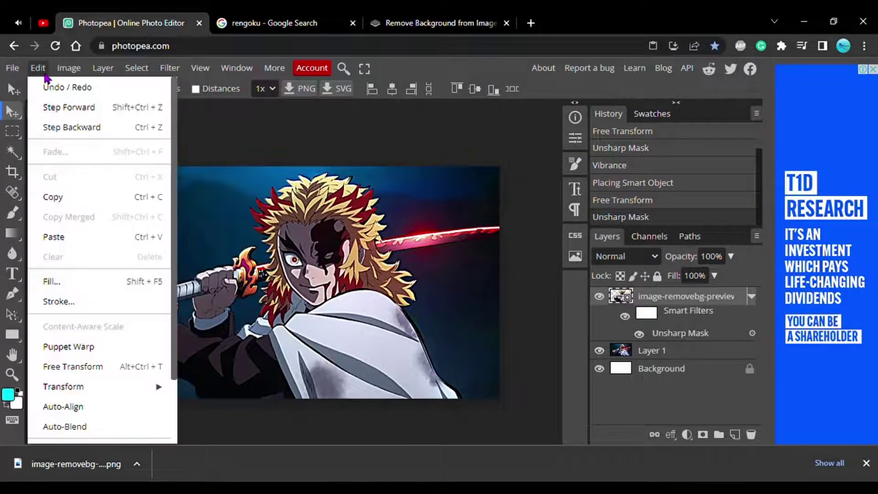
pyautogui.click(89, 366)
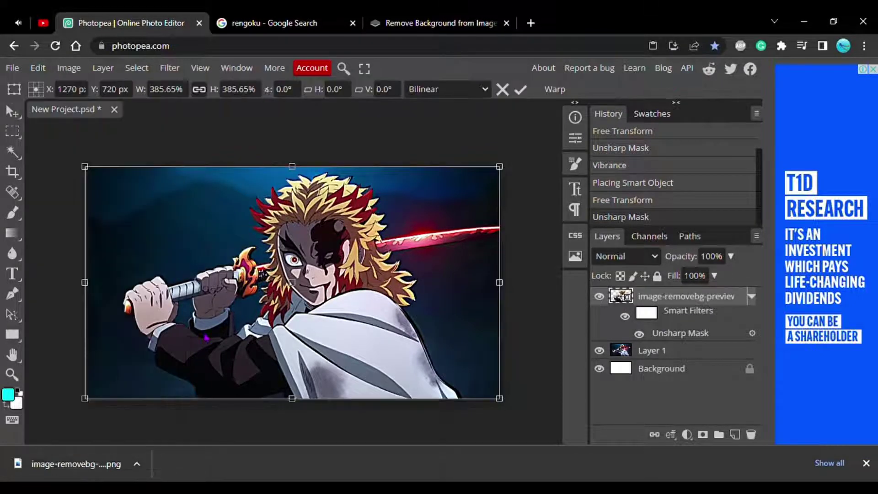
pyautogui.hotkey('shift', 'Left')
pyautogui.hotkey('shift', 'Left')
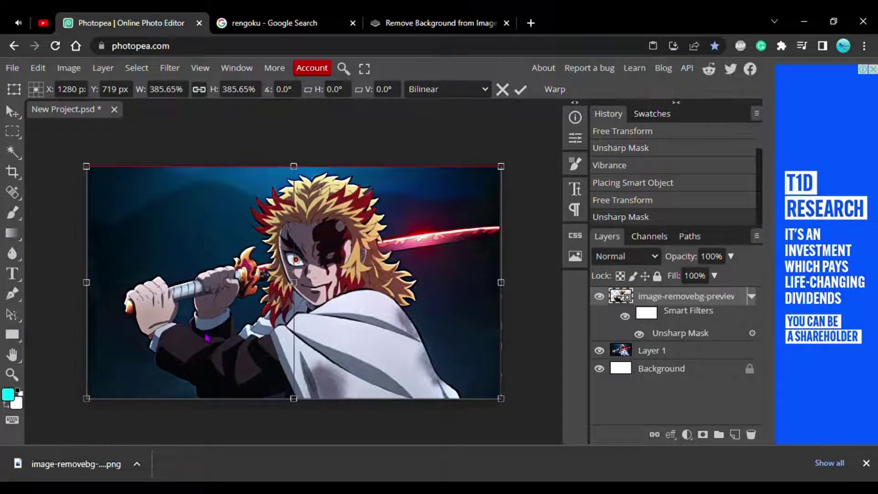
pyautogui.hotkey('shift', 'Right')
pyautogui.hotkey('shift', 'Right')
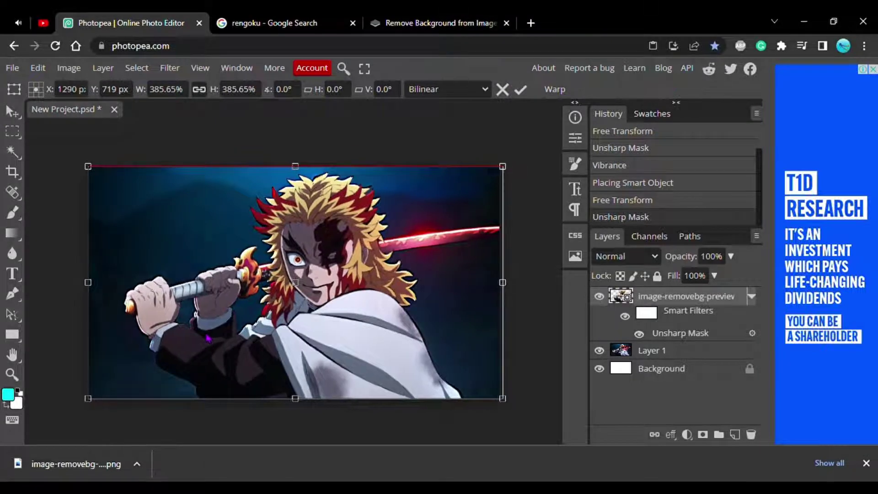
pyautogui.hotkey('shift', 'Left')
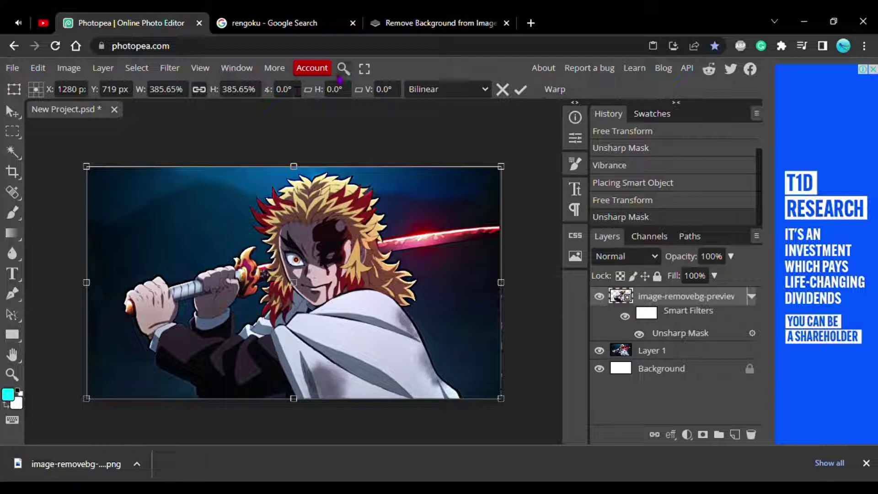
# Step: Apply a Vibrance adjustment to the cutout layer with vibrance and saturation both at 100
pyautogui.click(339, 75)
pyautogui.write('vib')
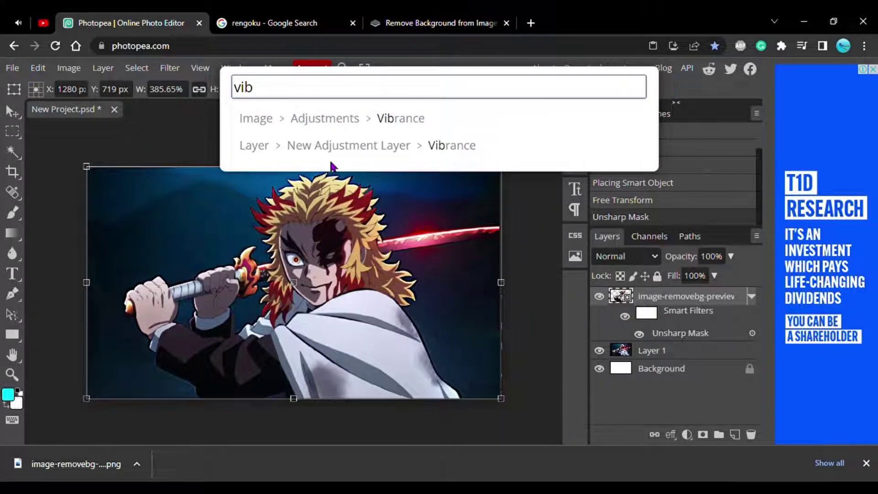
pyautogui.press('Return')
pyautogui.click(296, 210)
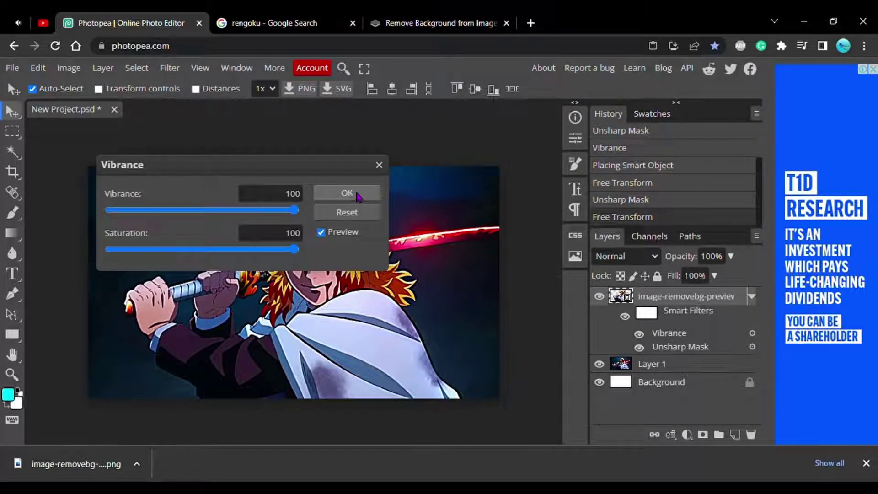
pyautogui.click(358, 196)
# Step: Open the cutout layer's blending options, clear the dialog off the character and enable Outer Glow
pyautogui.rightClick(664, 300)
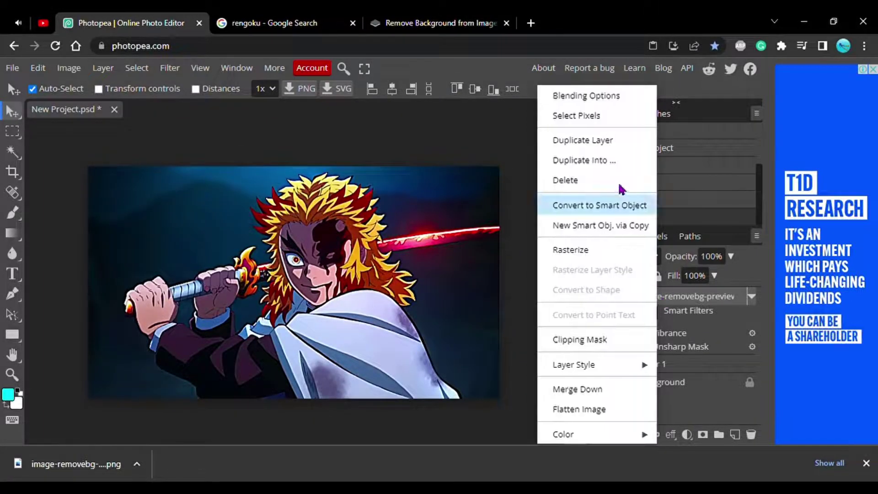
pyautogui.click(580, 96)
pyautogui.moveTo(374, 178); pyautogui.dragTo(638, 113)
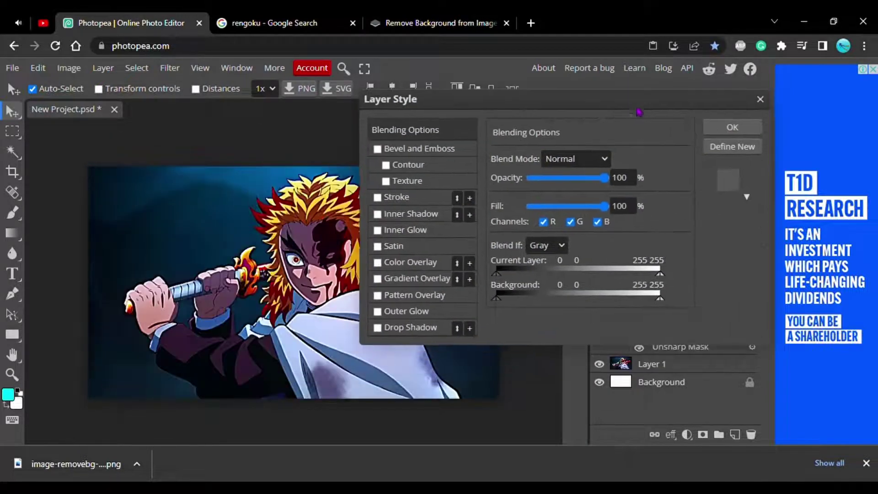
pyautogui.click(416, 312)
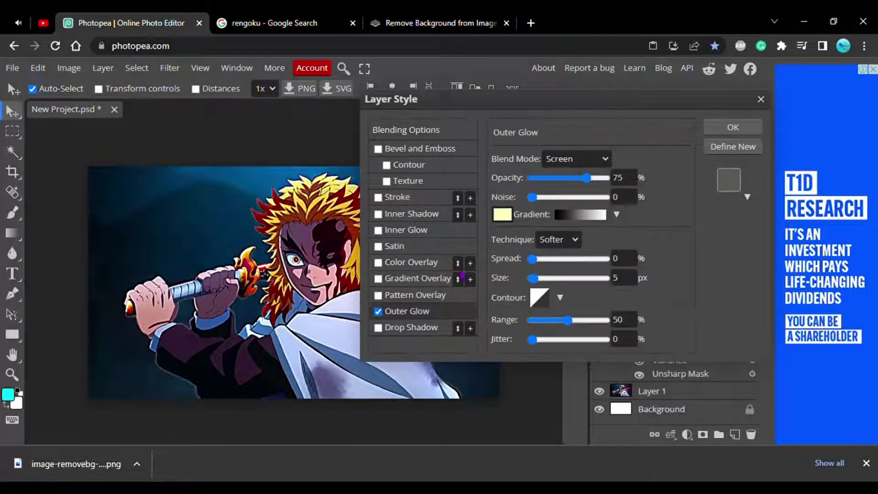
# Step: Set the outer glow colour to orange ff6c00
pyautogui.click(503, 215)
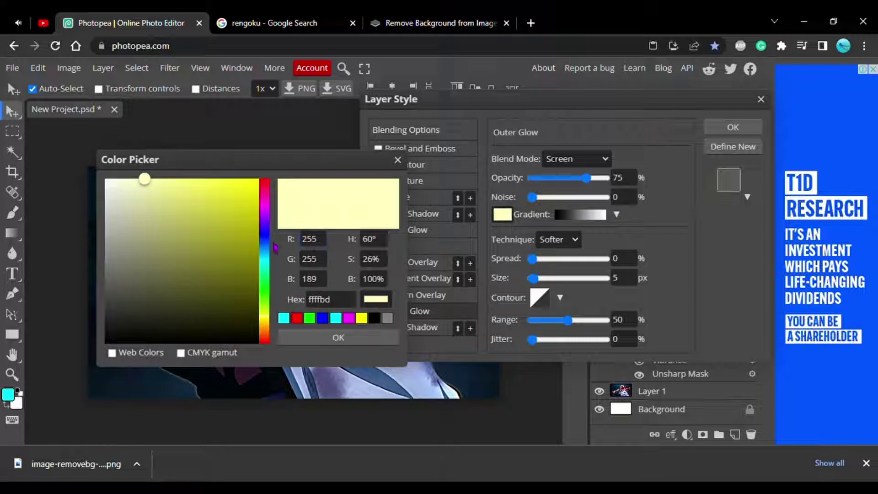
pyautogui.click(265, 208)
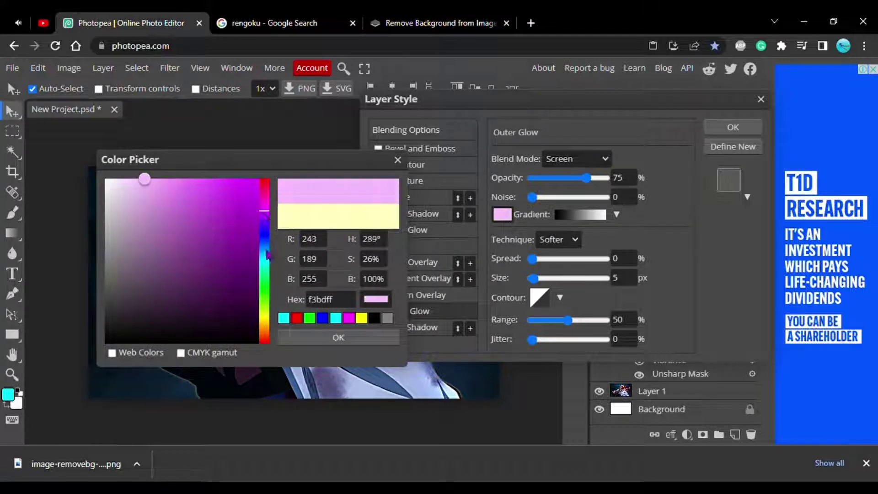
pyautogui.moveTo(268, 311); pyautogui.dragTo(268, 334)
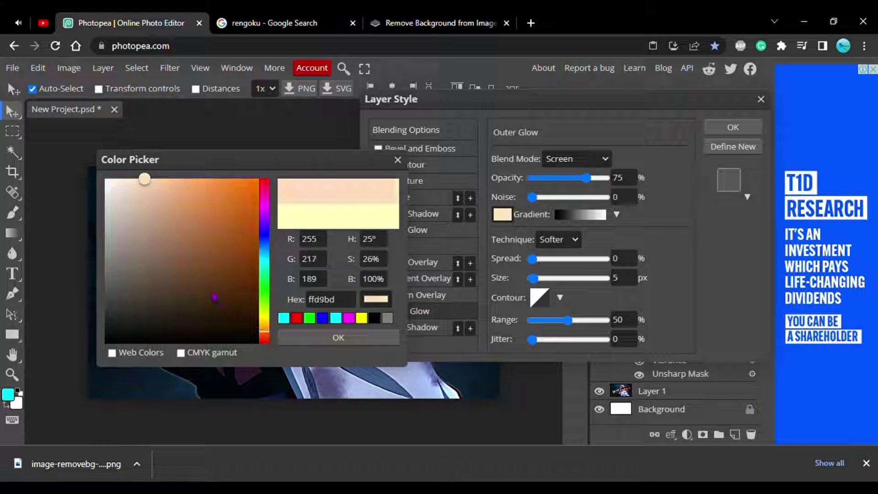
pyautogui.moveTo(245, 193)
pyautogui.mouseDown()
pyautogui.moveTo(237, 197)
pyautogui.moveTo(259, 179)
pyautogui.mouseUp()
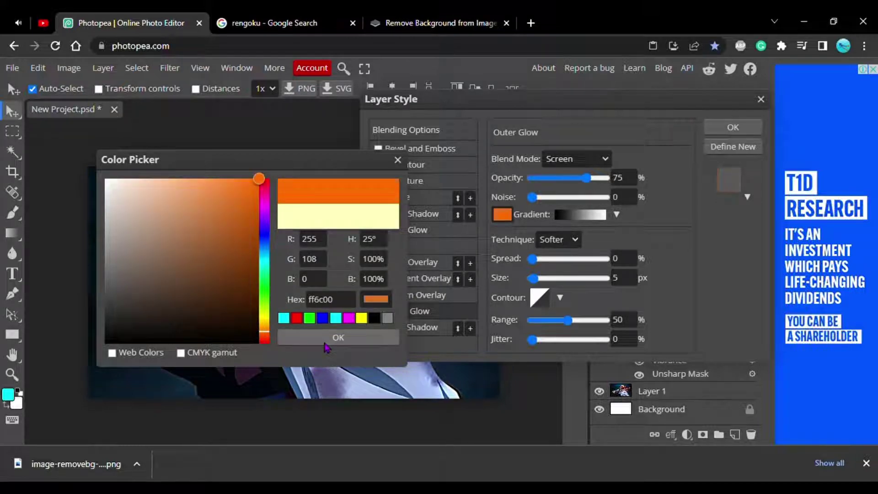
pyautogui.click(337, 338)
# Step: Set the outer glow's size to 200 px, its opacity to 100% and its range to 100%
pyautogui.moveTo(555, 285); pyautogui.dragTo(679, 274)
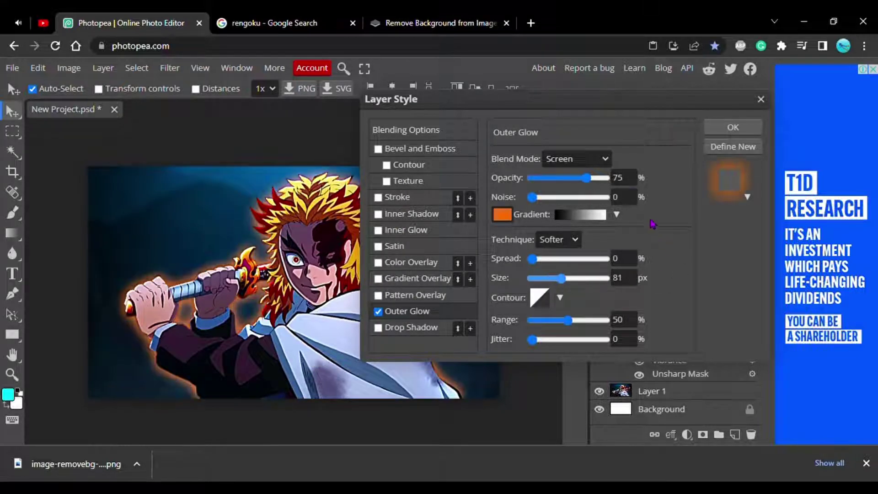
pyautogui.moveTo(597, 182); pyautogui.dragTo(653, 179)
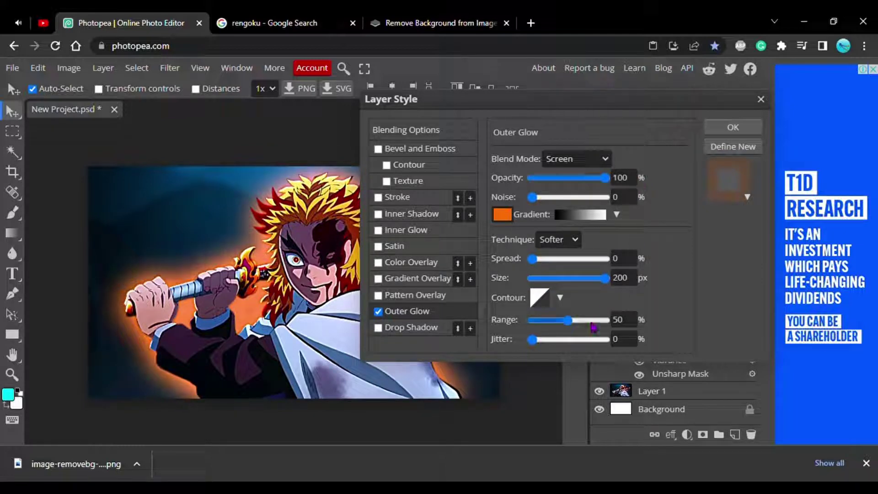
pyautogui.moveTo(568, 320); pyautogui.dragTo(627, 325)
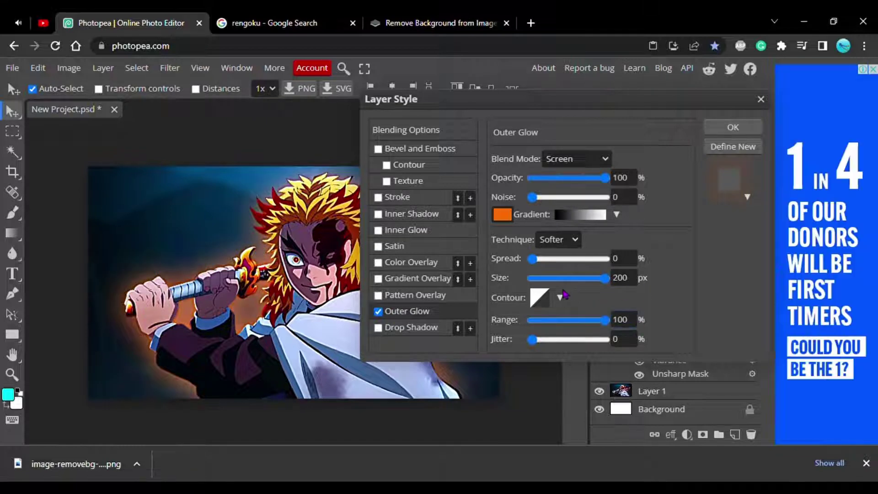
# Step: Change the outer glow colour to light blue 00c6ff and apply the layer style to the cutout
pyautogui.click(503, 214)
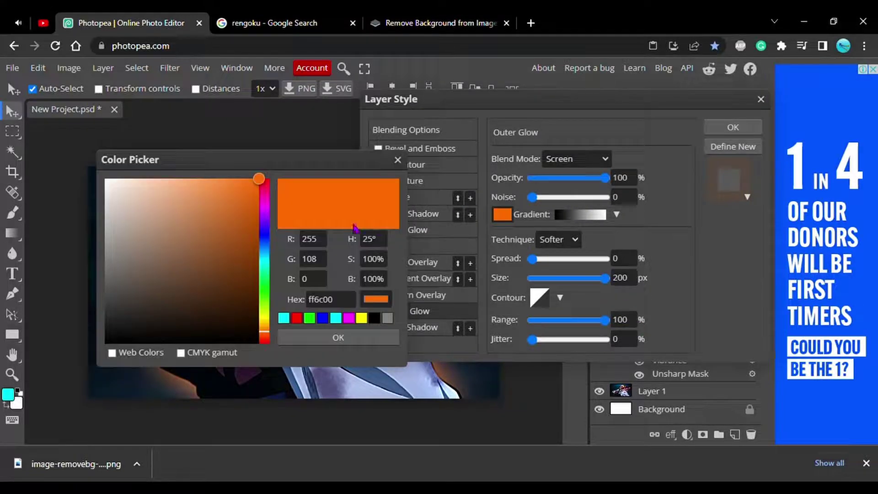
pyautogui.click(264, 257)
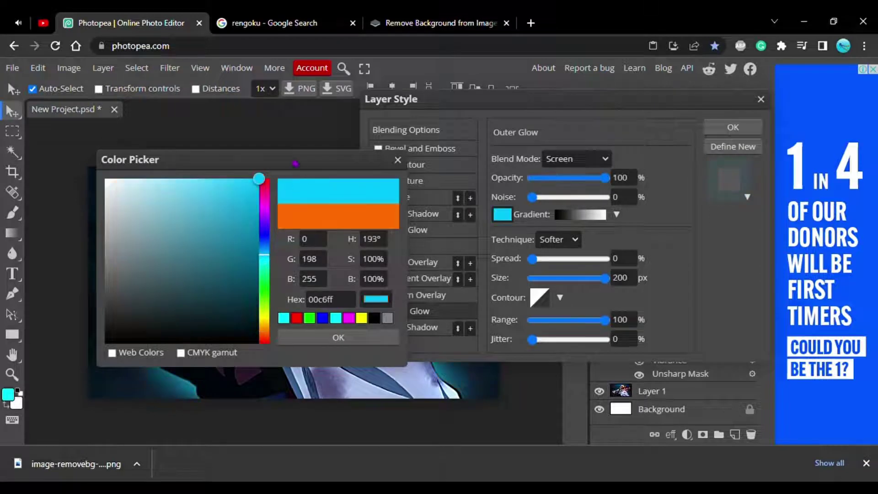
pyautogui.moveTo(295, 162); pyautogui.dragTo(569, 76)
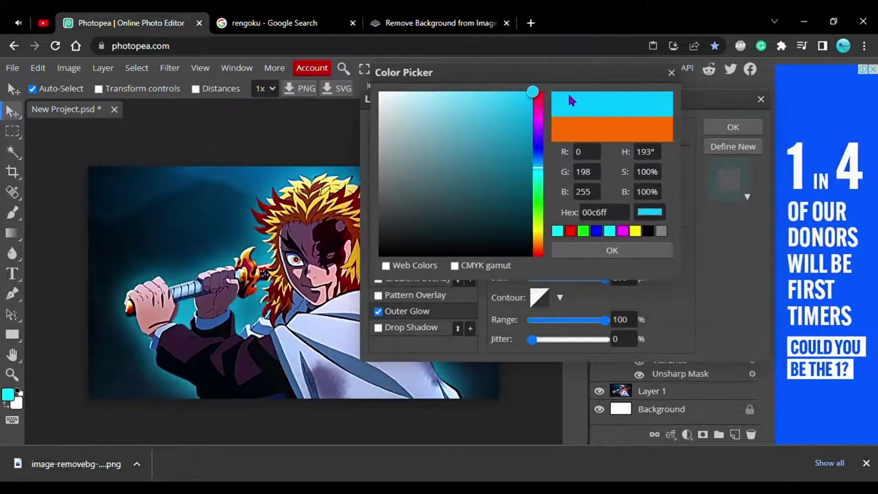
pyautogui.click(594, 251)
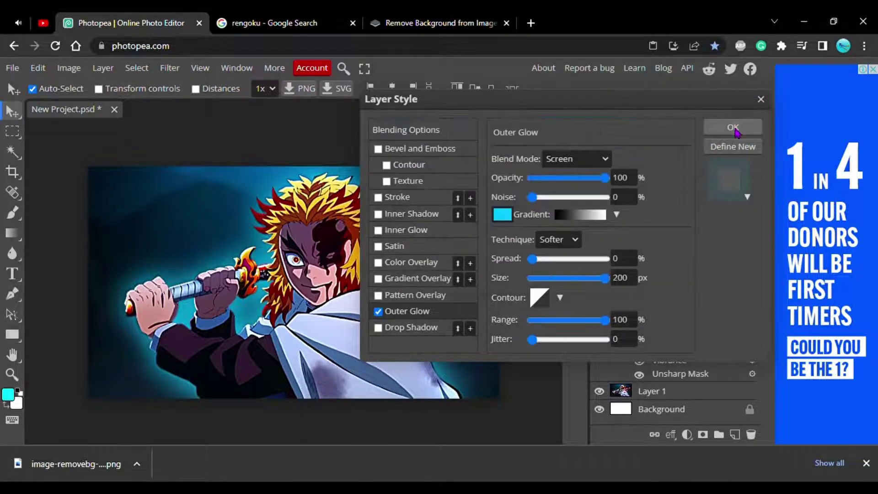
pyautogui.click(733, 128)
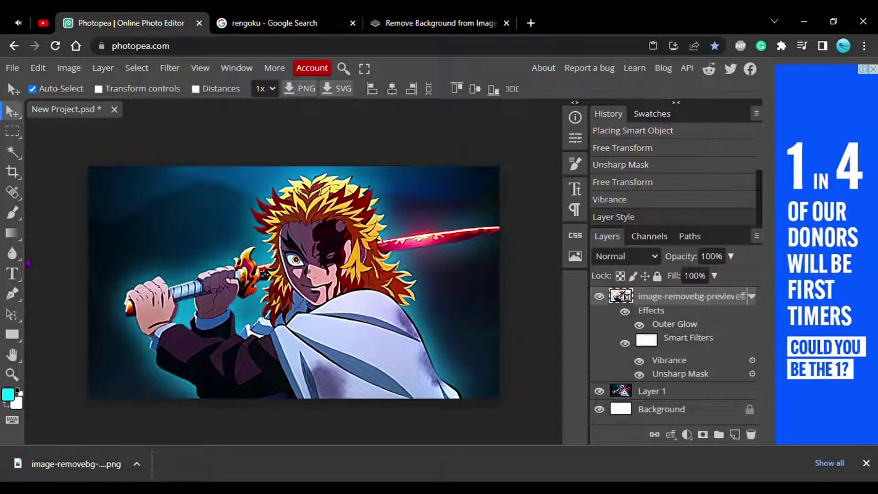
# Step: Add the horizontal text ENEMY in LEMON MILK Medium over the image and colour it white (ffffff)
pyautogui.click(20, 274)
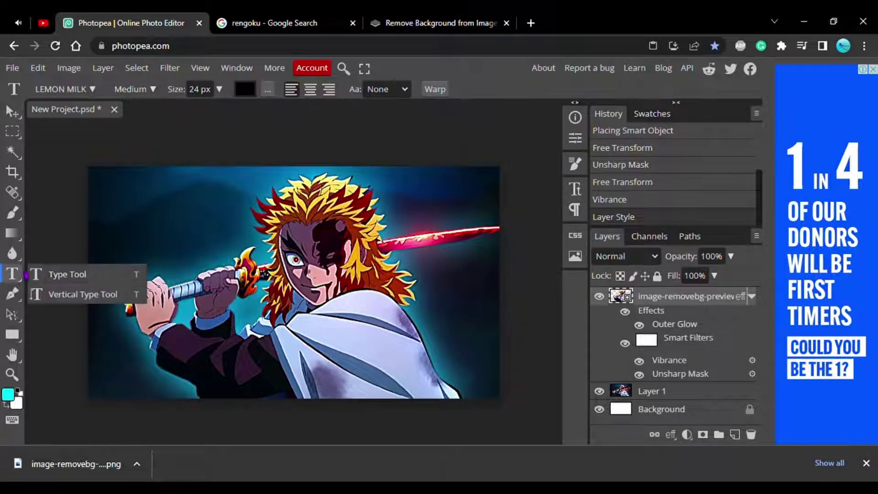
pyautogui.click(54, 276)
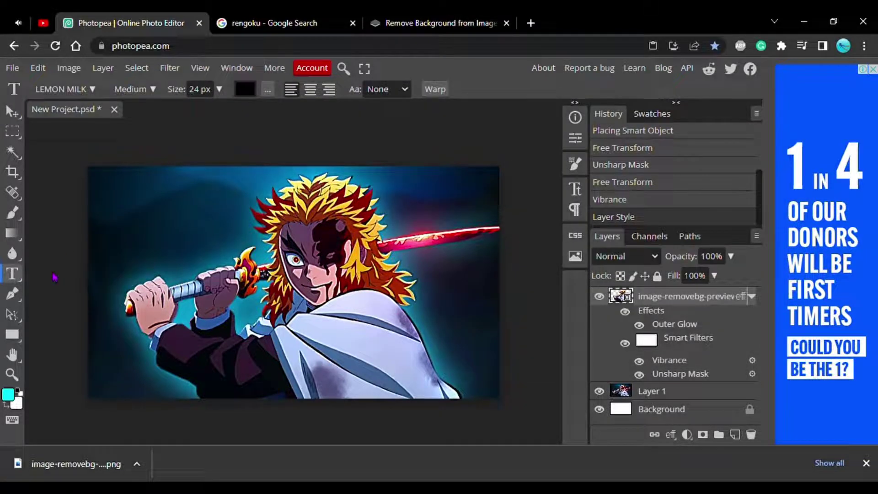
pyautogui.click(140, 273)
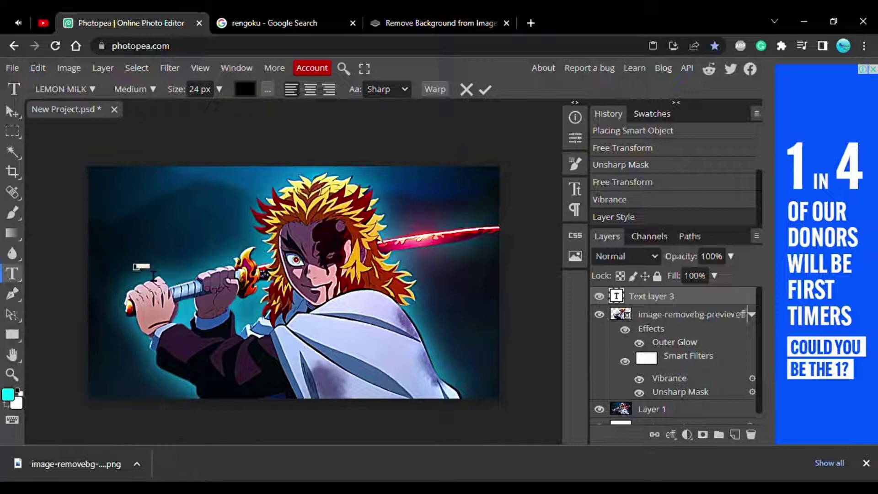
pyautogui.click(245, 89)
pyautogui.click(221, 201)
pyautogui.click(106, 179)
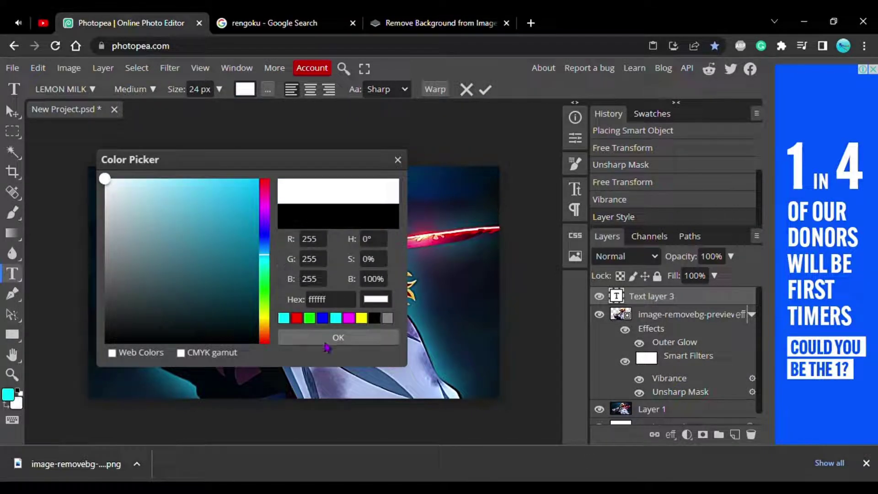
pyautogui.click(338, 338)
# Step: Scale the ENEMY text to about 2632%, centre it at X 1280 px, Y 720 px, and place its layer directly beneath the cutout layer
pyautogui.click(38, 67)
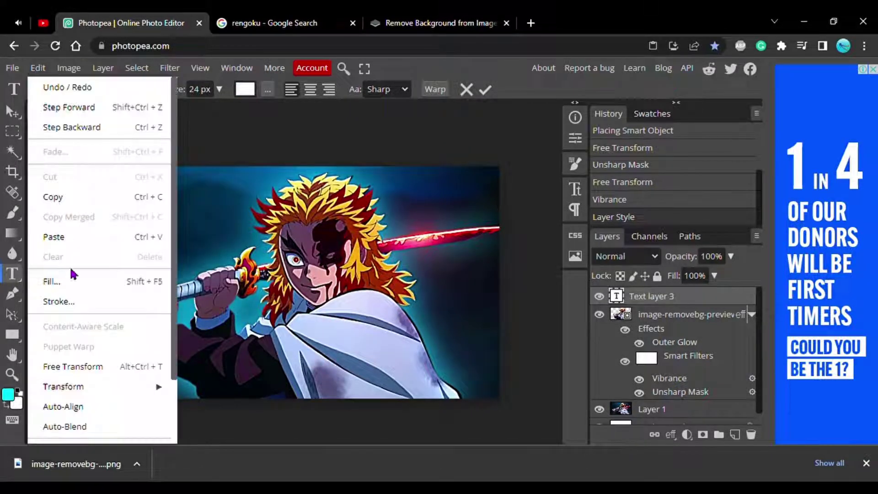
pyautogui.click(86, 372)
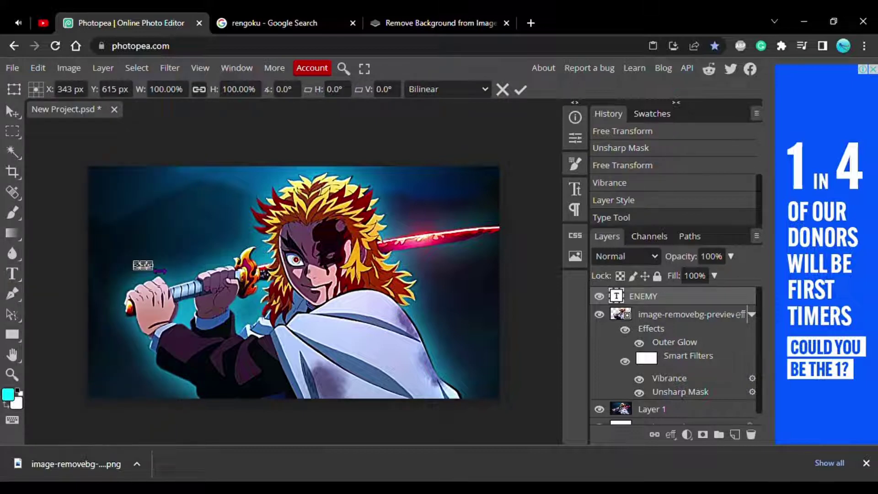
pyautogui.moveTo(155, 274); pyautogui.dragTo(439, 340)
pyautogui.click(866, 463)
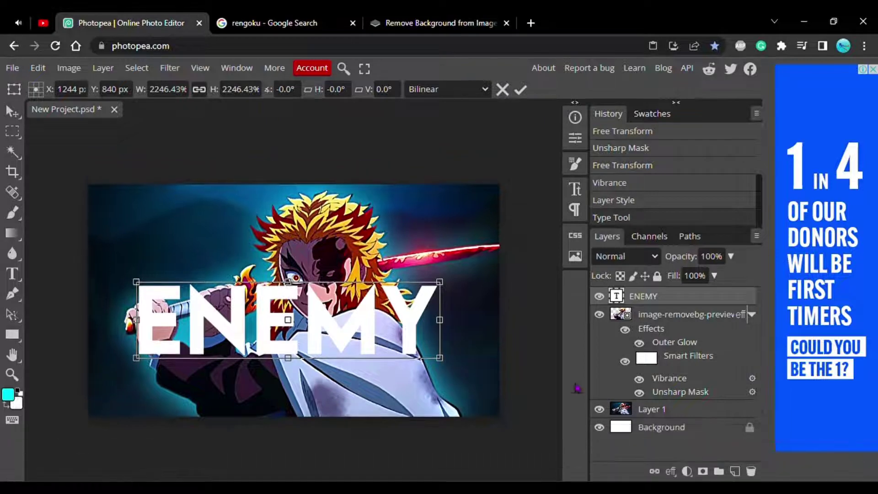
pyautogui.moveTo(440, 358); pyautogui.dragTo(502, 378)
pyautogui.moveTo(315, 372); pyautogui.dragTo(295, 345)
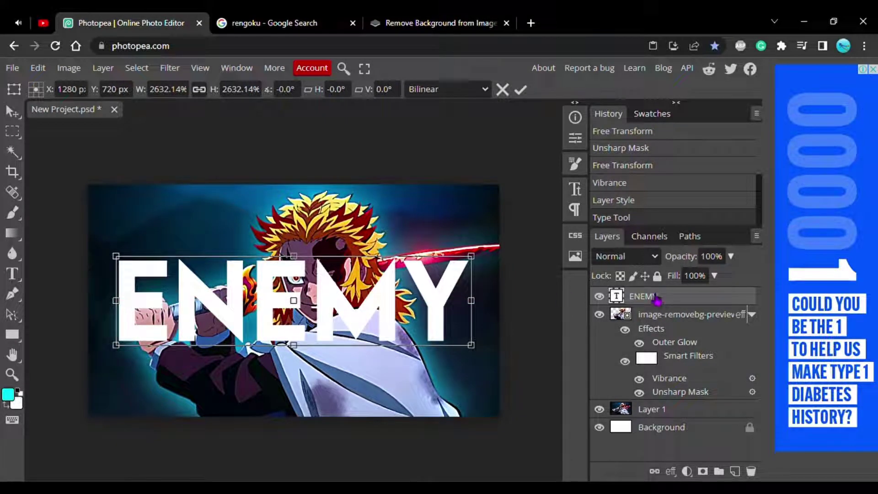
pyautogui.moveTo(652, 301); pyautogui.dragTo(656, 321)
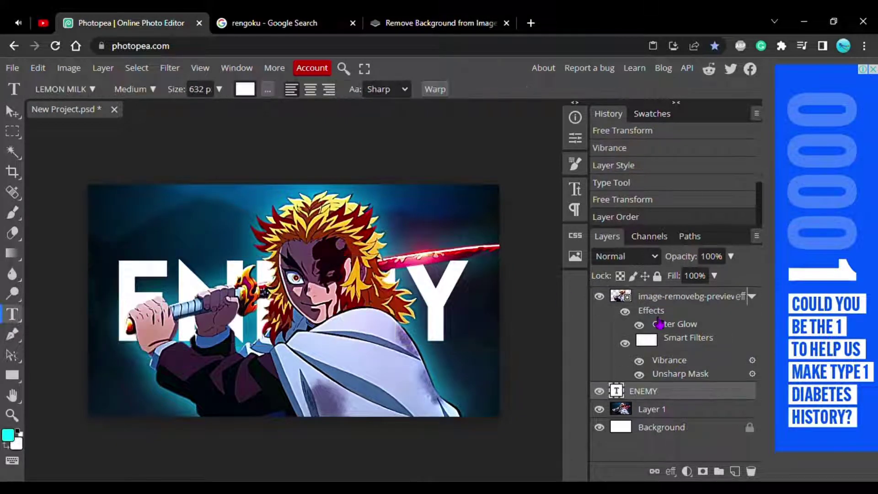
# Step: Apply a Drop Shadow to the ENEMY layer with opacity 100%, distance 19 px and spread 100%
pyautogui.rightClick(680, 393)
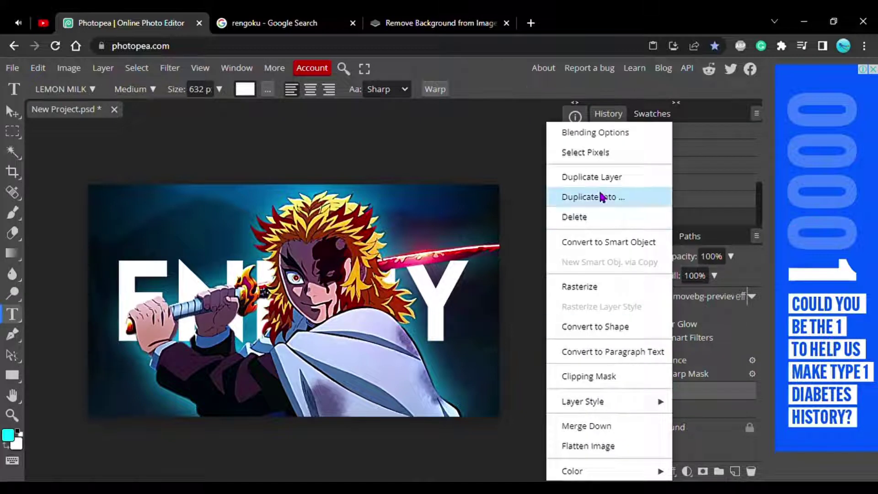
pyautogui.click(585, 135)
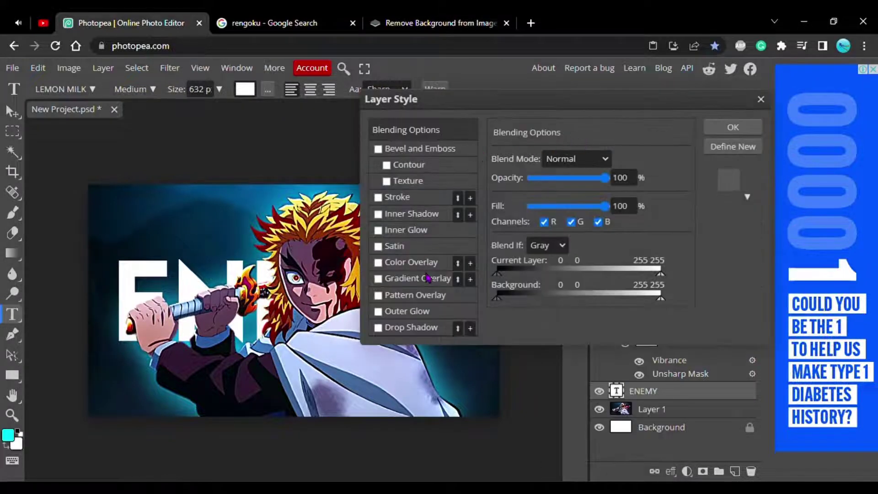
pyautogui.click(418, 327)
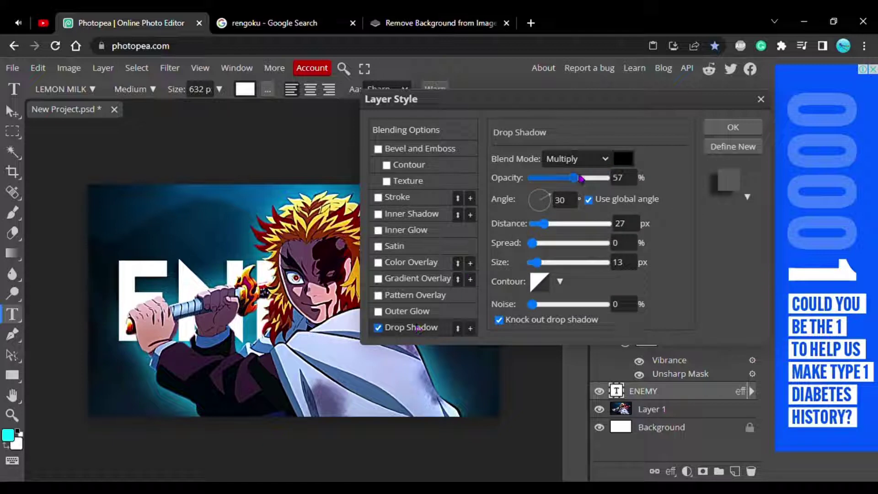
pyautogui.moveTo(585, 179); pyautogui.dragTo(673, 179)
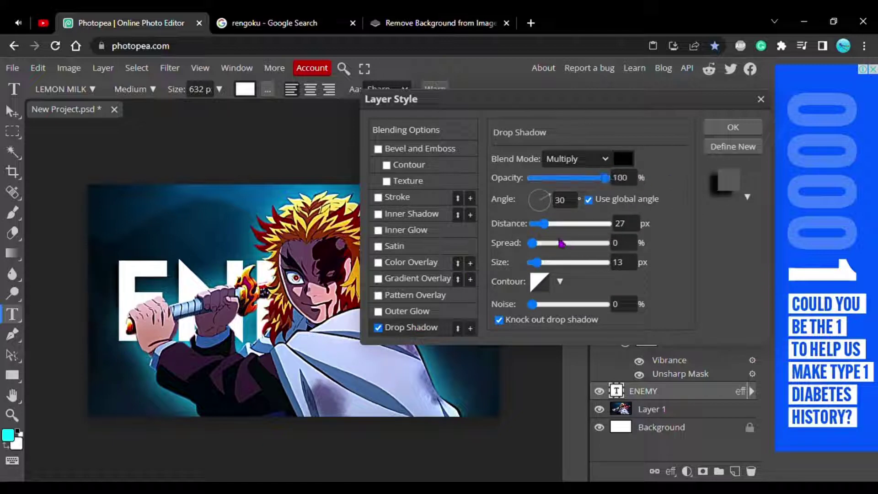
pyautogui.moveTo(544, 224); pyautogui.dragTo(704, 249)
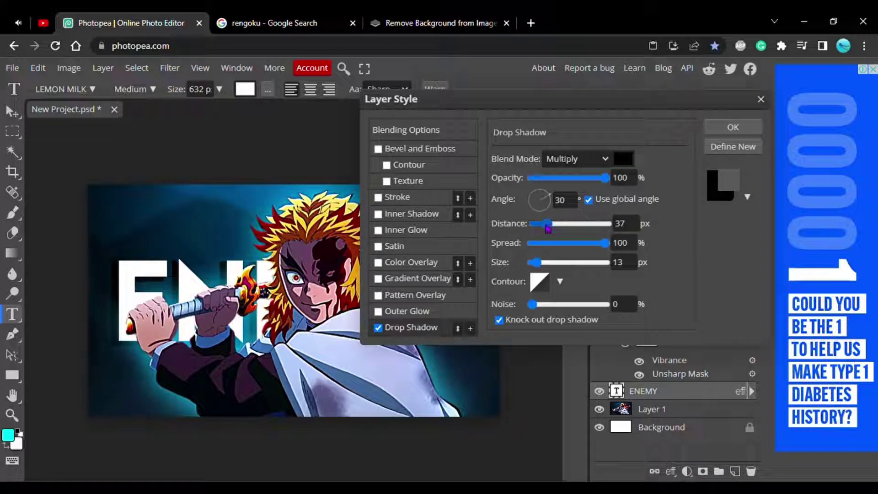
pyautogui.moveTo(548, 229); pyautogui.dragTo(544, 228)
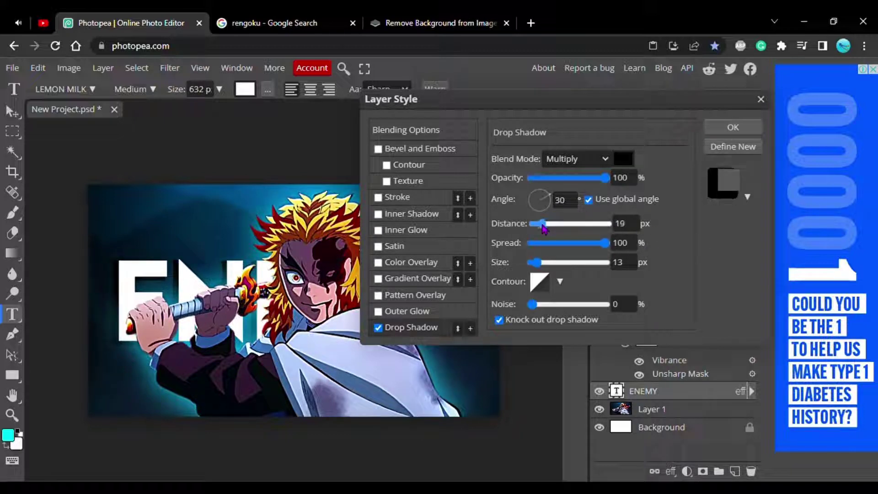
pyautogui.click(719, 133)
# Step: Enlarge the ENEMY text to about 104% with Free Transform, positioned at X 1272 px, Y 730 px
pyautogui.click(38, 68)
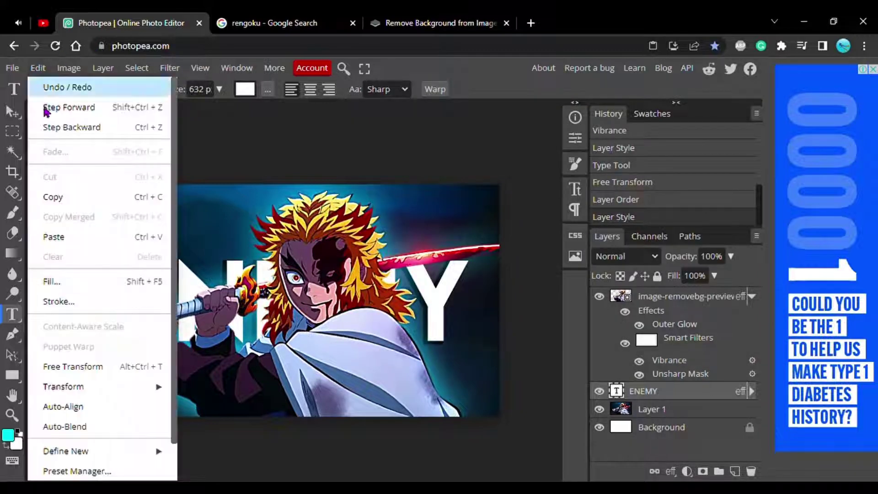
pyautogui.click(73, 366)
pyautogui.moveTo(118, 343); pyautogui.dragTo(111, 344)
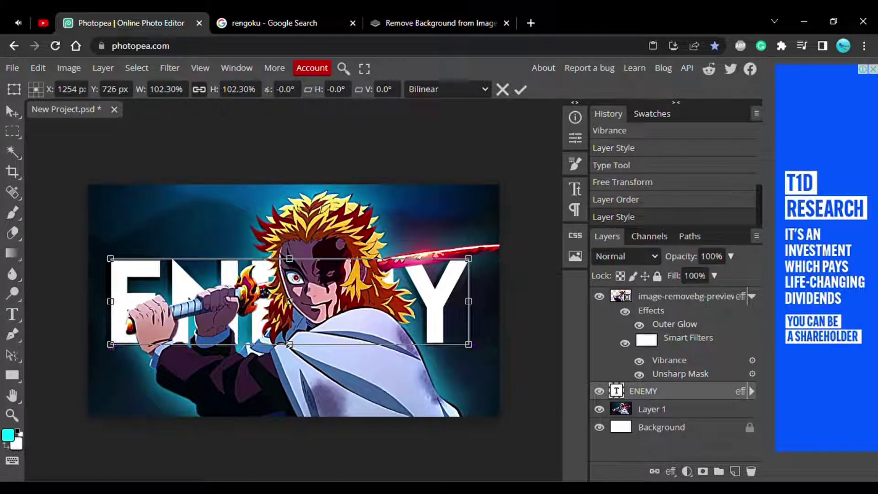
pyautogui.moveTo(476, 346); pyautogui.dragTo(482, 349)
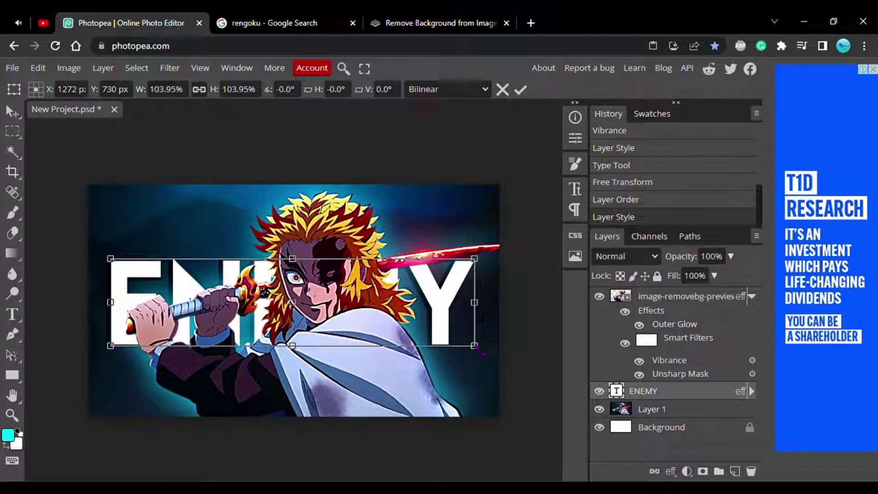
pyautogui.press('Return')
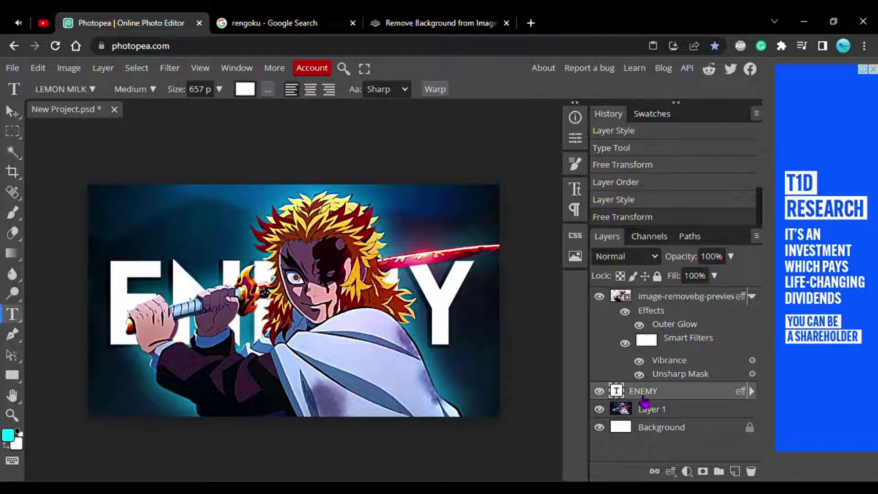
# Step: Warp the ENEMY text with the Arch style, horizontal orientation and a bend of 13%
pyautogui.rightClick(643, 399)
pyautogui.press('Escape')
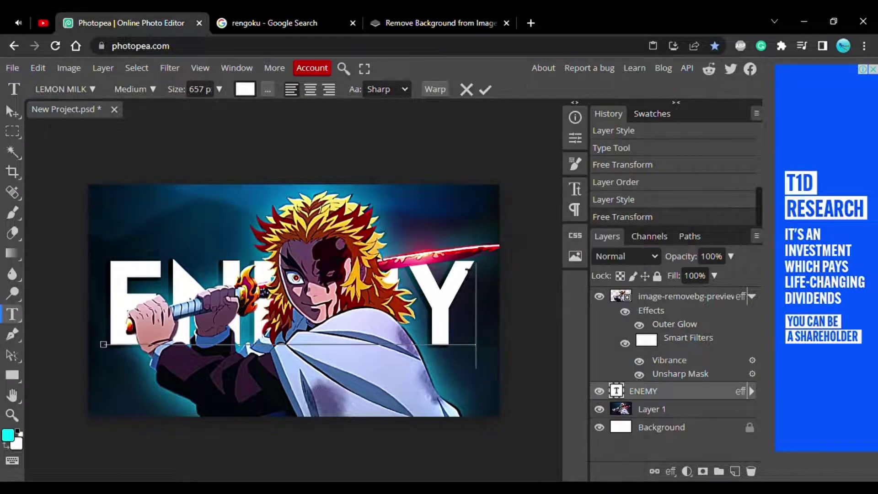
pyautogui.doubleClick(616, 391)
pyautogui.click(435, 88)
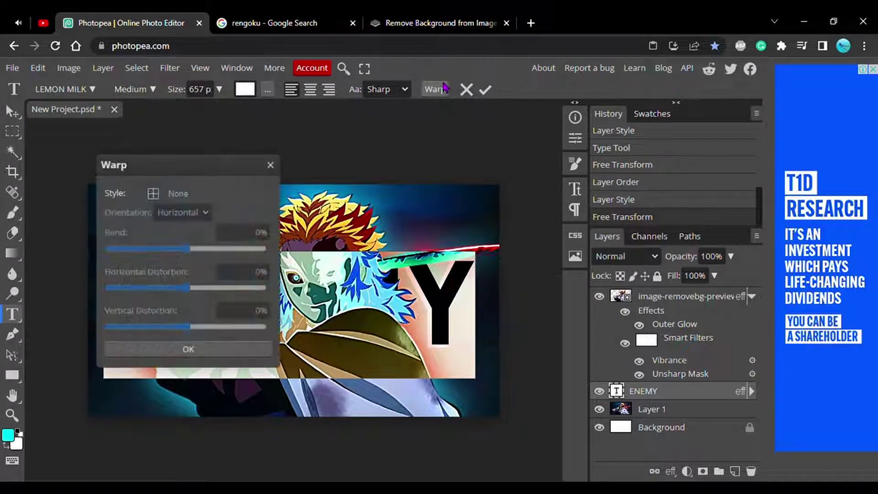
pyautogui.click(183, 193)
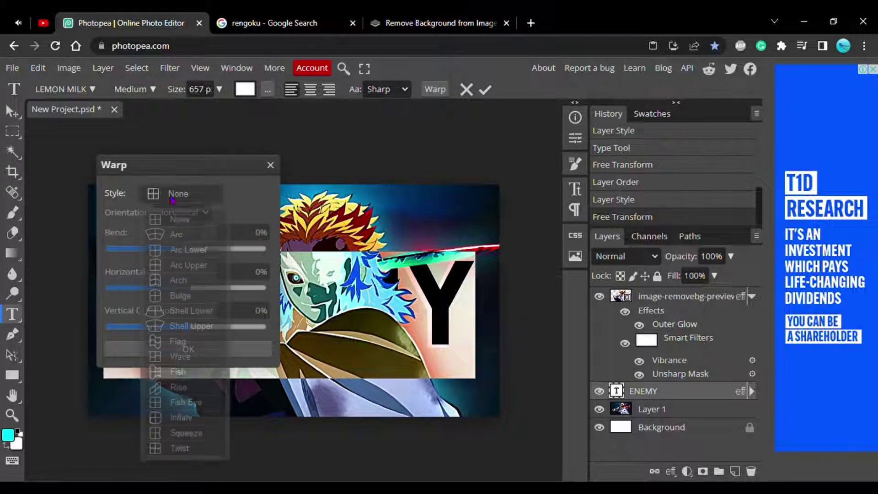
pyautogui.click(187, 281)
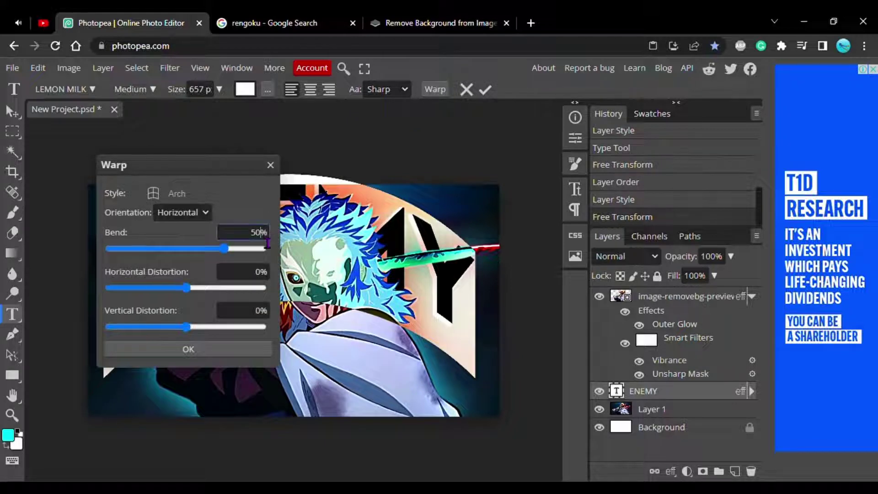
pyautogui.click(260, 233)
pyautogui.press('BackSpace')
pyautogui.write('13')
pyautogui.press('Return')
pyautogui.click(215, 353)
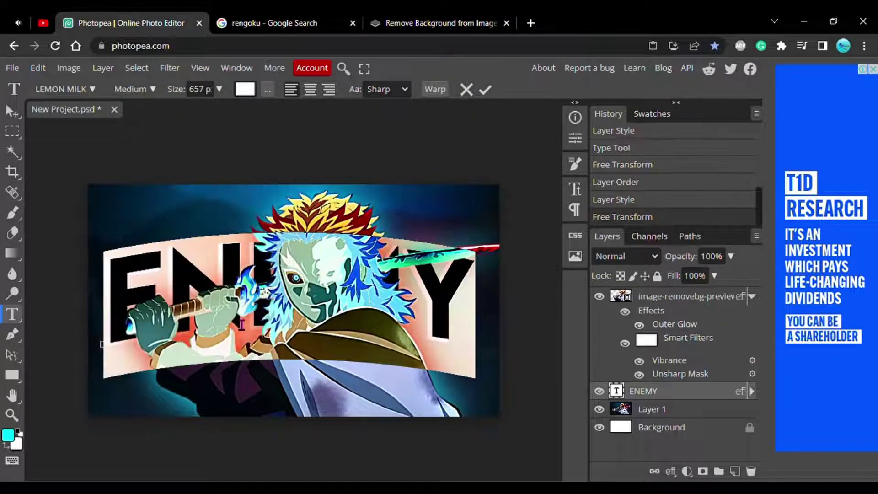
# Step: Add a Gradient Overlay to the ENEMY layer and set the gradient's 0% colour stop to orange (ff9600)
pyautogui.rightClick(631, 391)
pyautogui.click(647, 133)
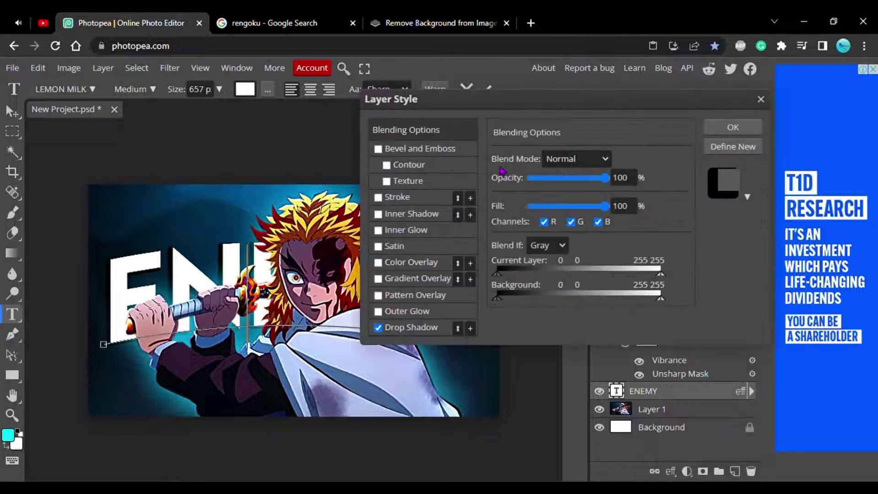
pyautogui.click(437, 279)
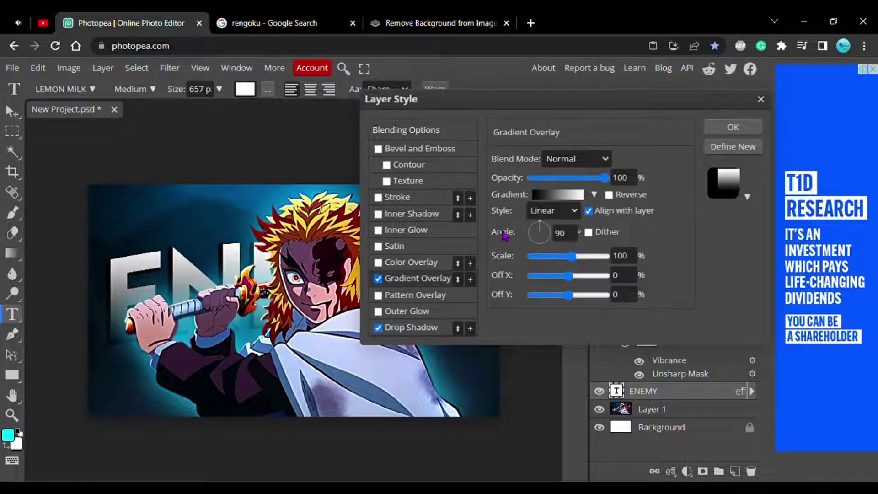
pyautogui.click(557, 197)
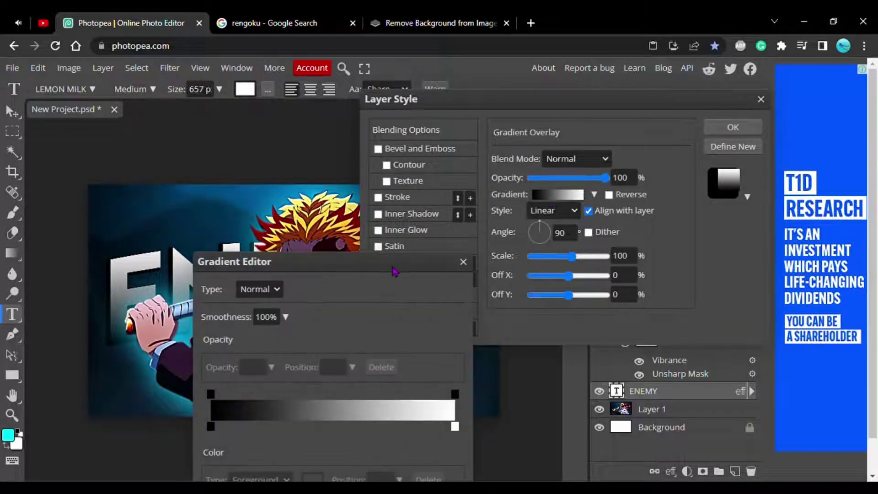
pyautogui.moveTo(397, 270); pyautogui.dragTo(563, 136)
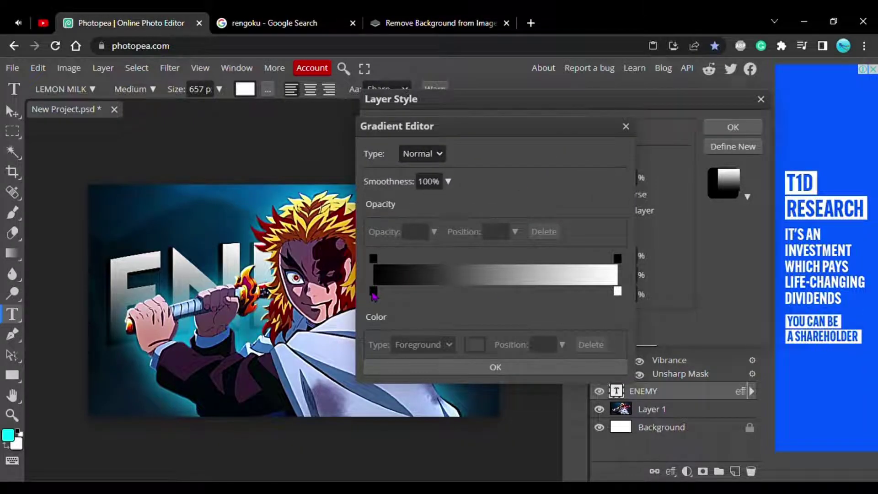
pyautogui.click(374, 293)
pyautogui.click(475, 345)
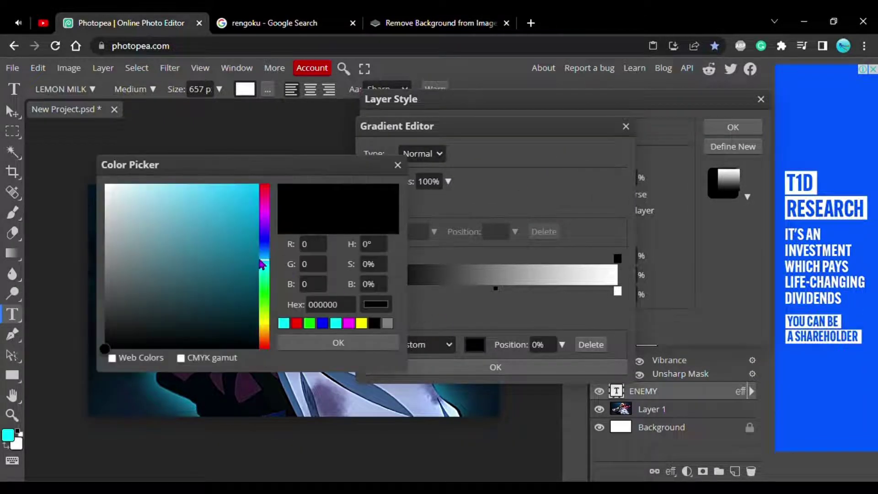
pyautogui.moveTo(265, 316); pyautogui.dragTo(265, 339)
pyautogui.click(191, 251)
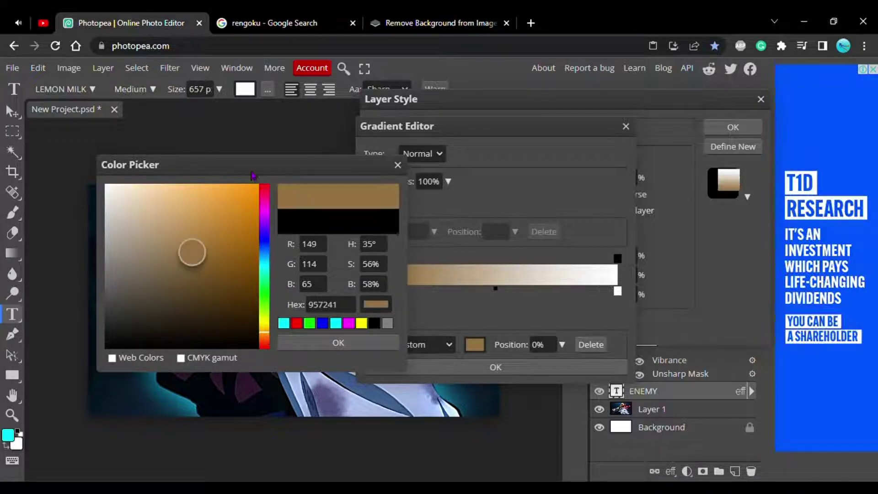
pyautogui.moveTo(191, 252); pyautogui.dragTo(243, 185)
pyautogui.moveTo(303, 171); pyautogui.dragTo(564, 137)
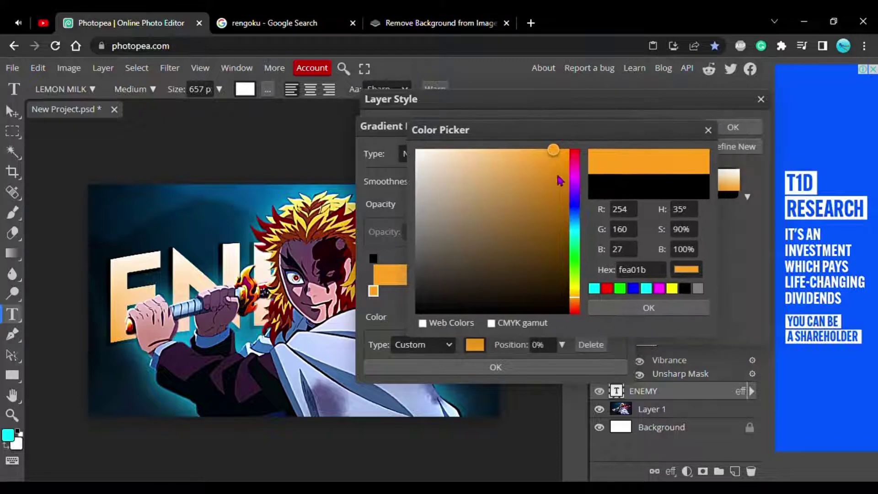
pyautogui.moveTo(559, 180); pyautogui.dragTo(569, 149)
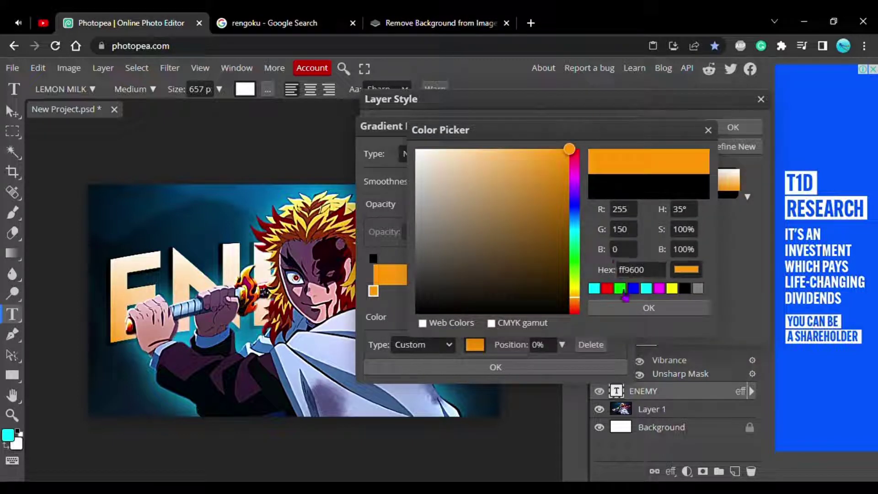
pyautogui.click(626, 309)
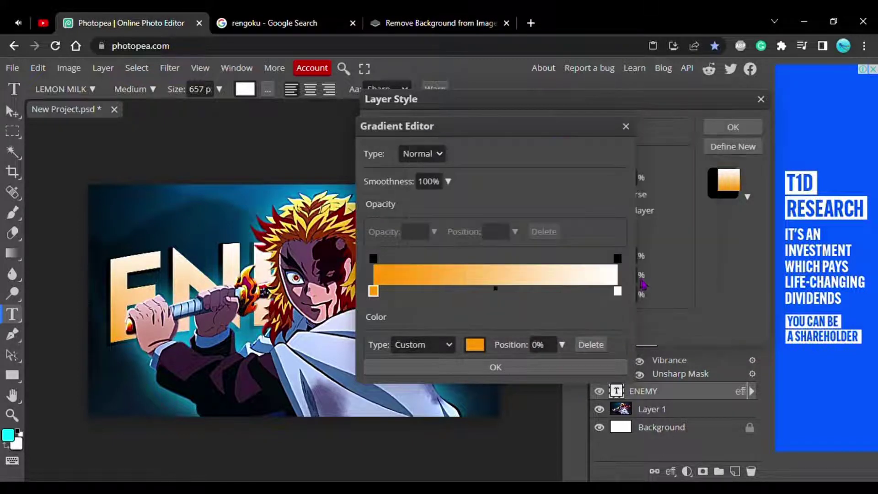
# Step: Set the gradient's 100% colour stop to a pale orange and accept the gradient
pyautogui.click(618, 291)
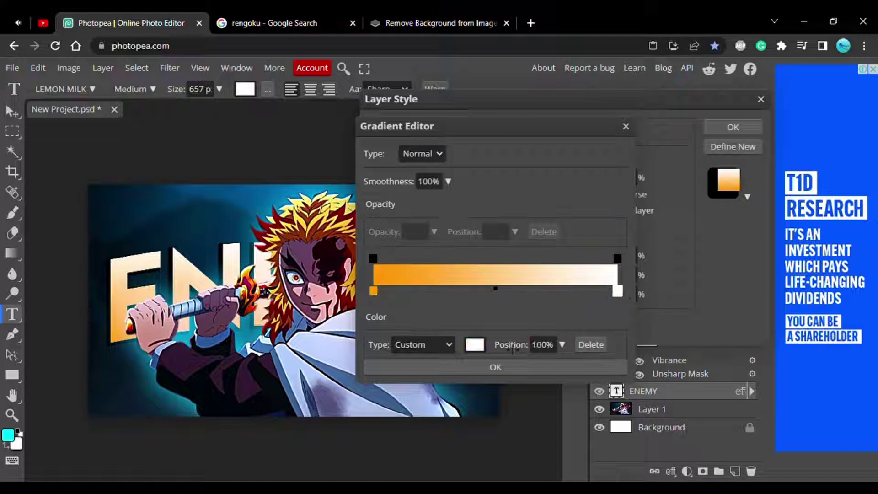
pyautogui.click(475, 346)
pyautogui.click(197, 200)
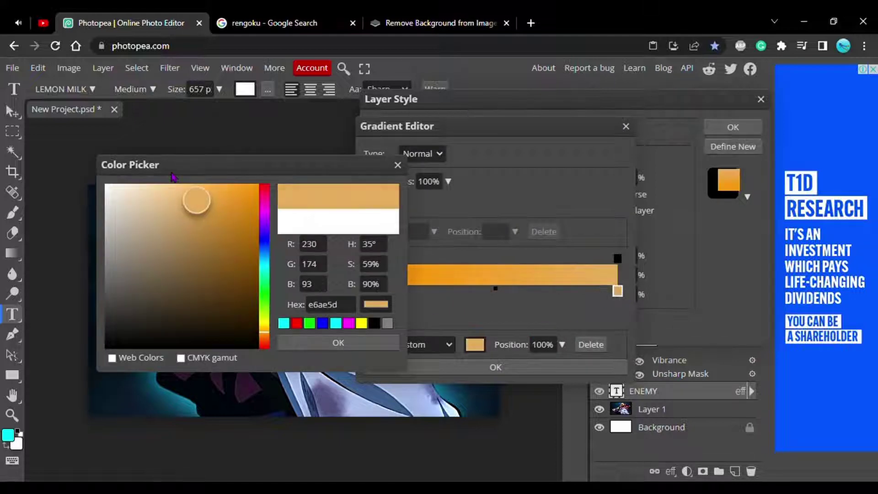
pyautogui.click(170, 183)
pyautogui.click(306, 345)
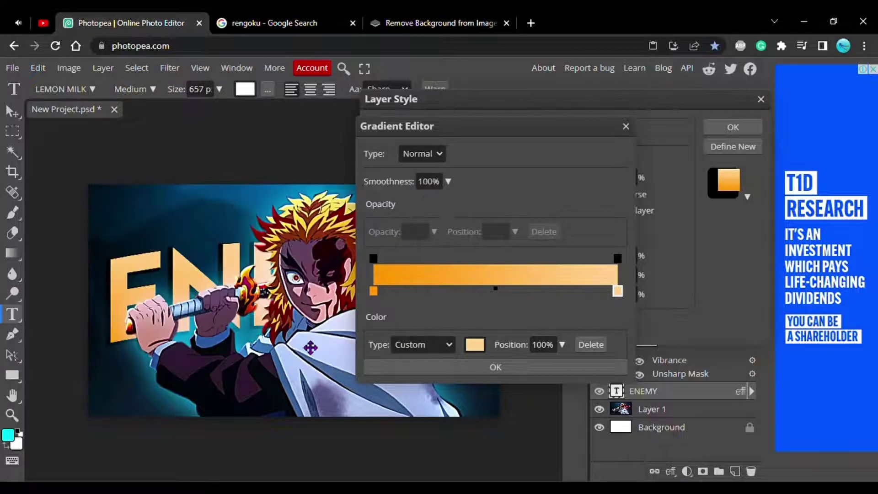
pyautogui.click(395, 371)
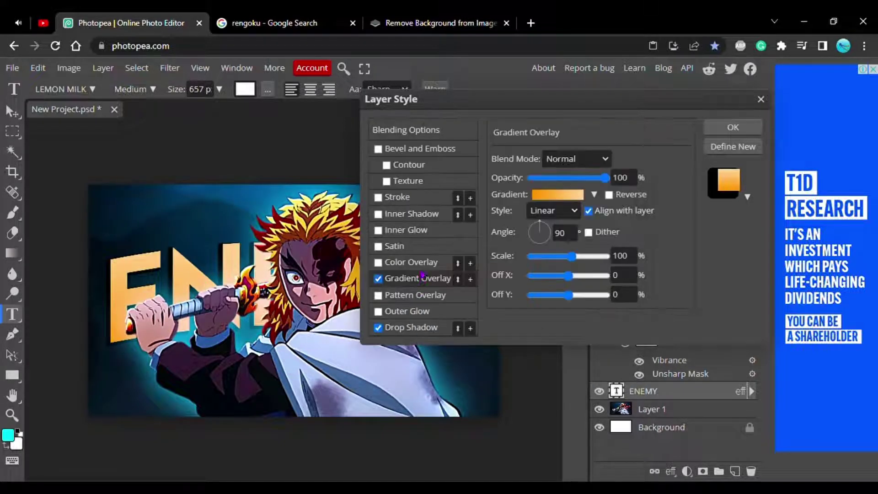
# Step: Add a white (ffffff) Inner Glow to the ENEMY layer with size 31 px and opacity 100%
pyautogui.click(415, 232)
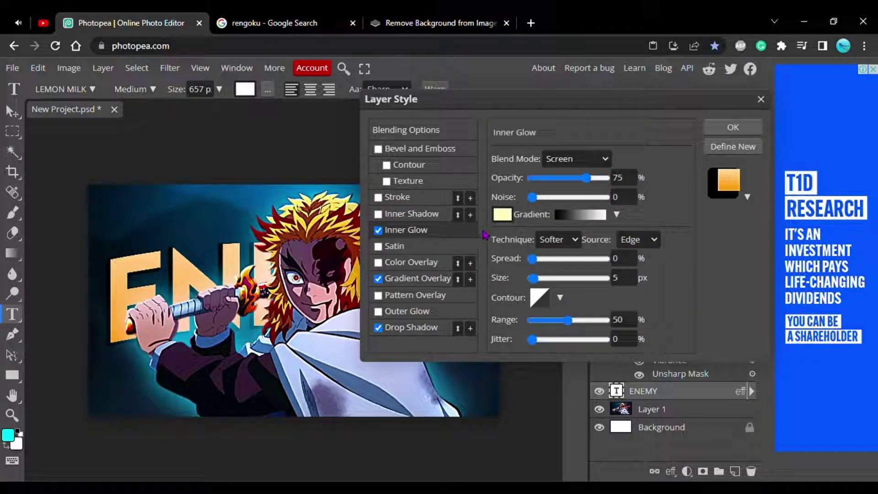
pyautogui.click(503, 215)
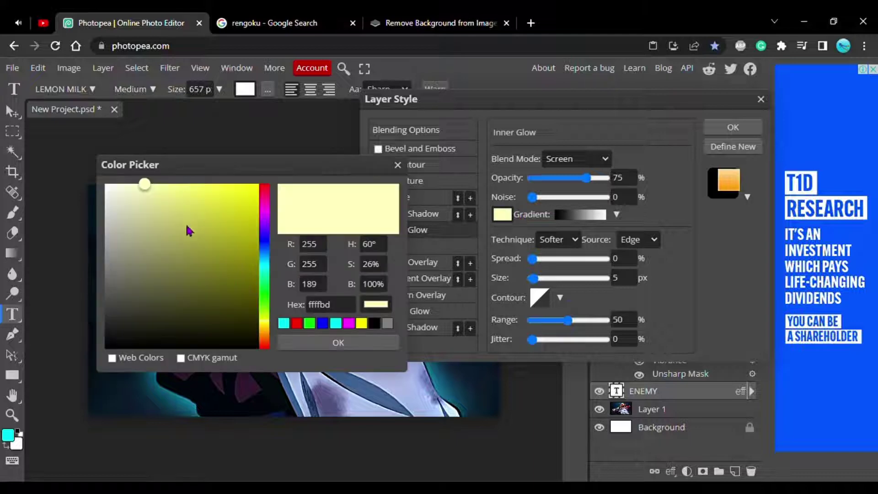
pyautogui.click(186, 221)
pyautogui.click(104, 184)
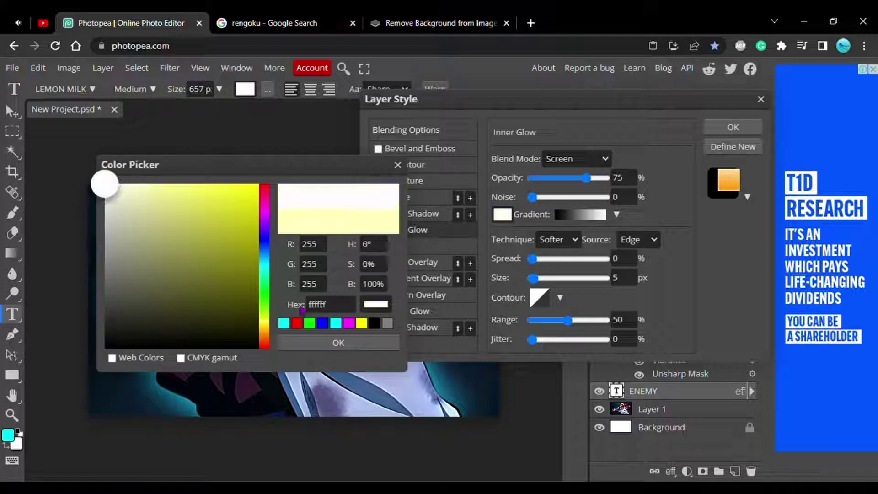
pyautogui.click(339, 344)
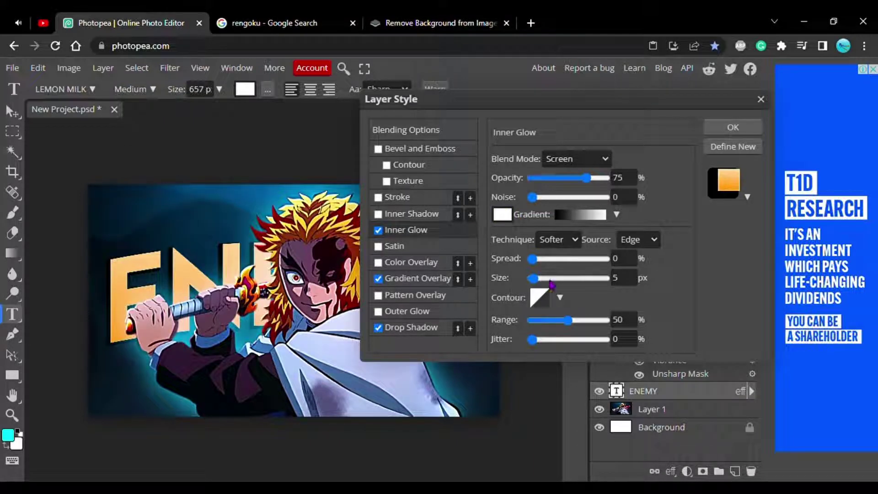
pyautogui.moveTo(551, 281)
pyautogui.mouseDown()
pyautogui.moveTo(602, 281)
pyautogui.moveTo(543, 279)
pyautogui.mouseUp()
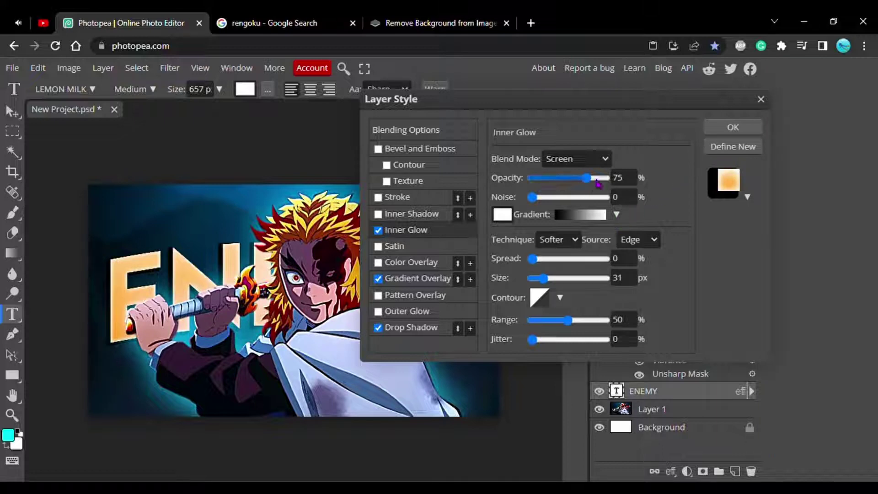
pyautogui.moveTo(597, 180); pyautogui.dragTo(640, 176)
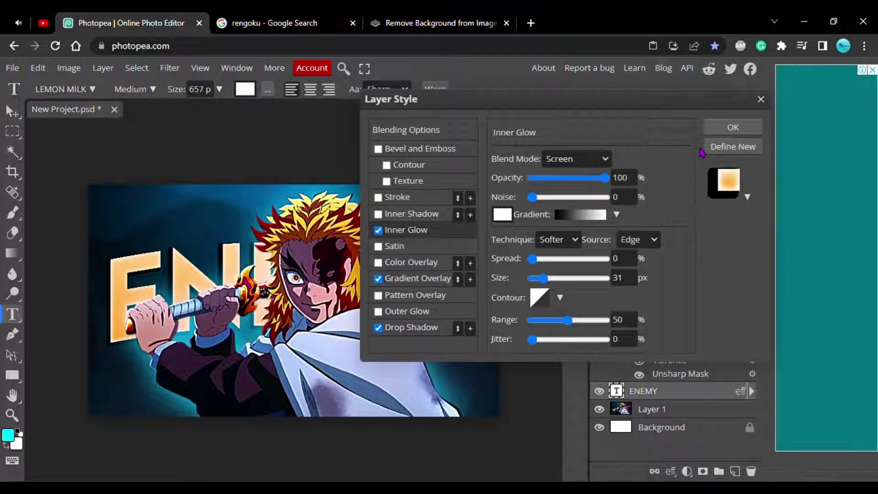
pyautogui.click(720, 131)
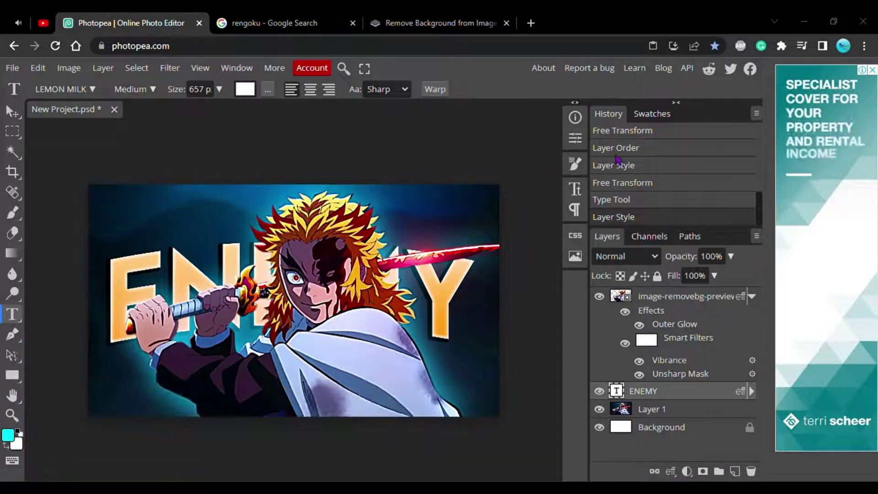
# Step: Place the P1 star particle image, scale it to 133.33% to fill the canvas, and put its layer directly beneath ENEMY
pyautogui.moveTo(462, 22); pyautogui.dragTo(306, 334)
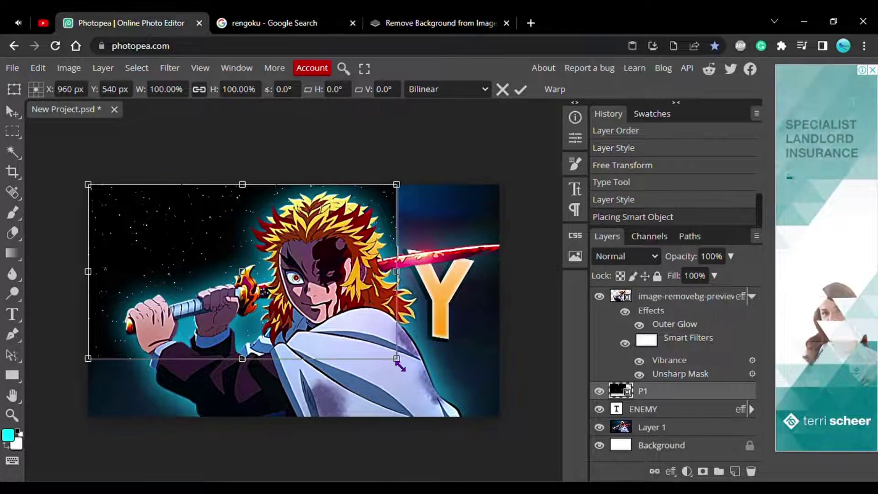
pyautogui.moveTo(397, 358); pyautogui.dragTo(505, 422)
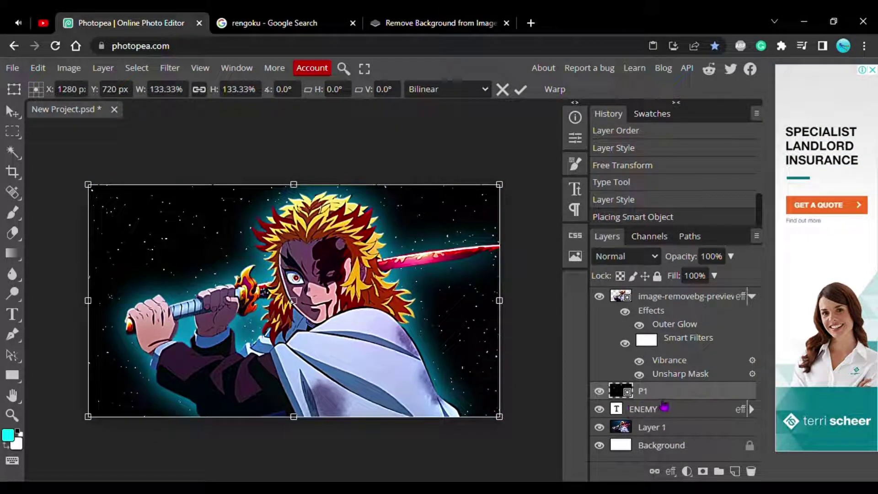
pyautogui.moveTo(667, 418); pyautogui.dragTo(667, 418)
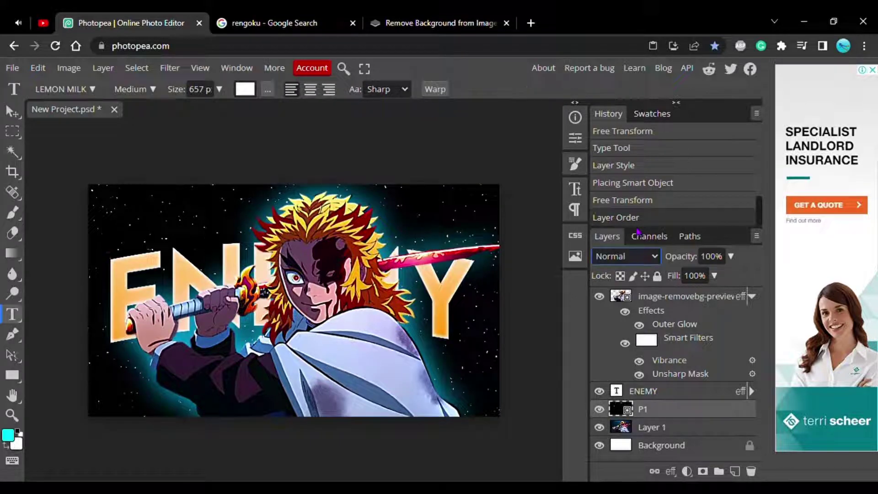
# Step: Blend the P1 layer with Linear Dodge and lower its opacity to 29%
pyautogui.hotkey('shift', 'alt', 'a')
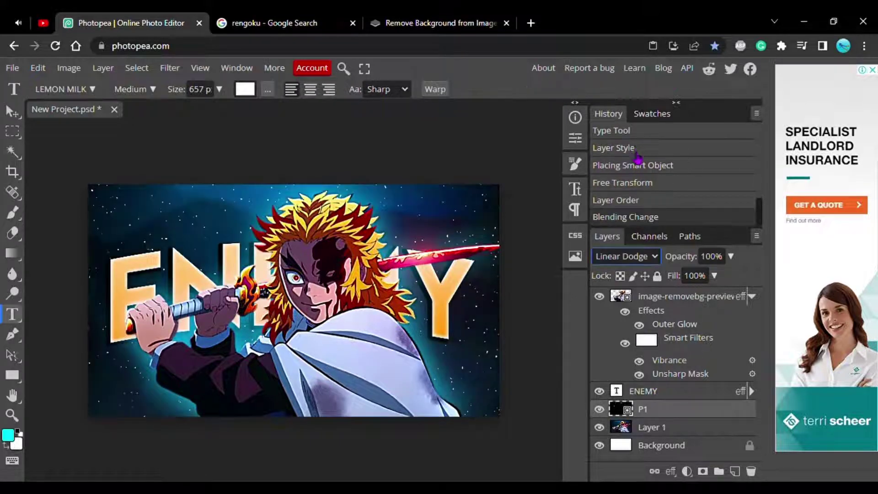
pyautogui.click(731, 256)
pyautogui.moveTo(732, 275); pyautogui.dragTo(691, 285)
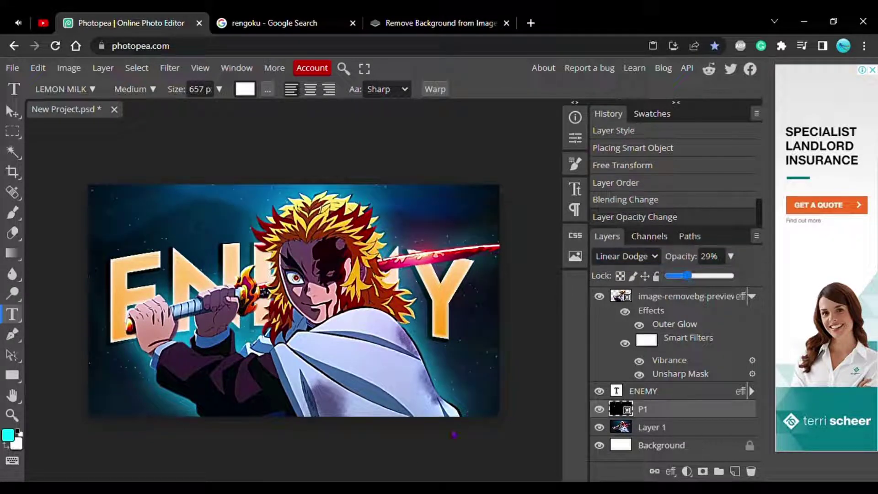
pyautogui.click(418, 464)
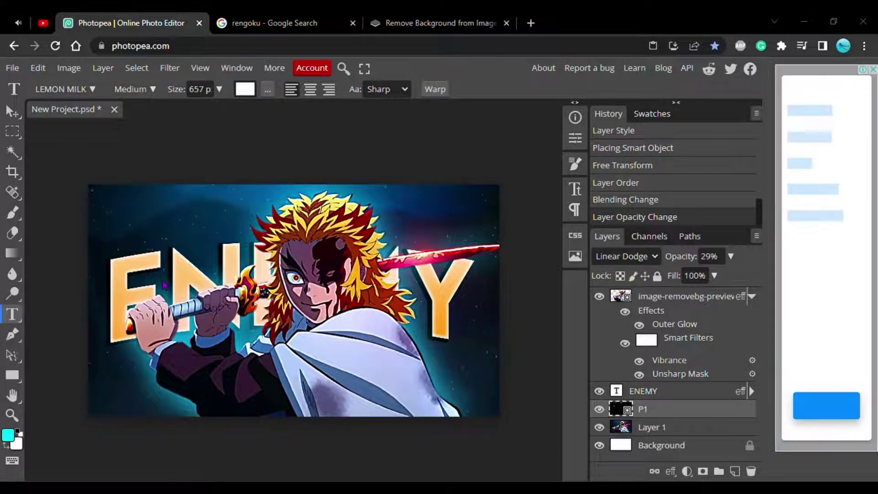
# Step: Place the P12 particle image and -Cloud- Texturas (15).png beneath ENEMY, each enlarged to fill the canvas and blended with Linear Dodge
pyautogui.hotkey('ctrl', 'v')
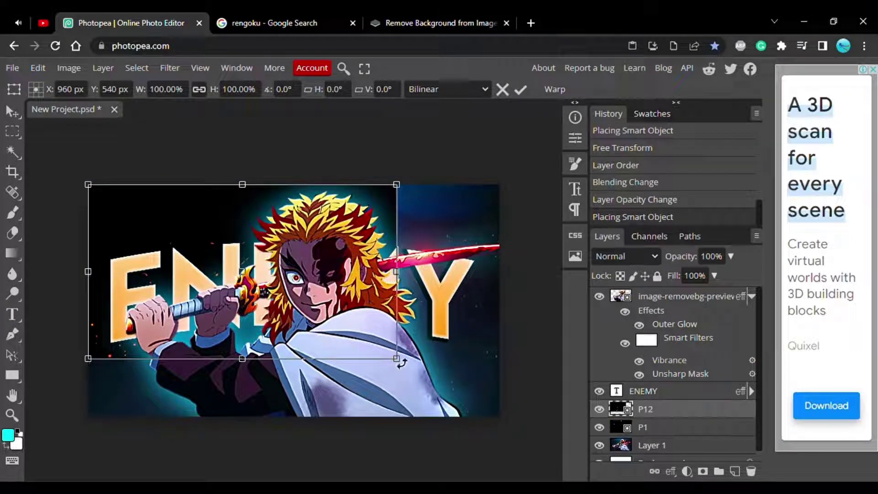
pyautogui.moveTo(401, 362); pyautogui.dragTo(502, 420)
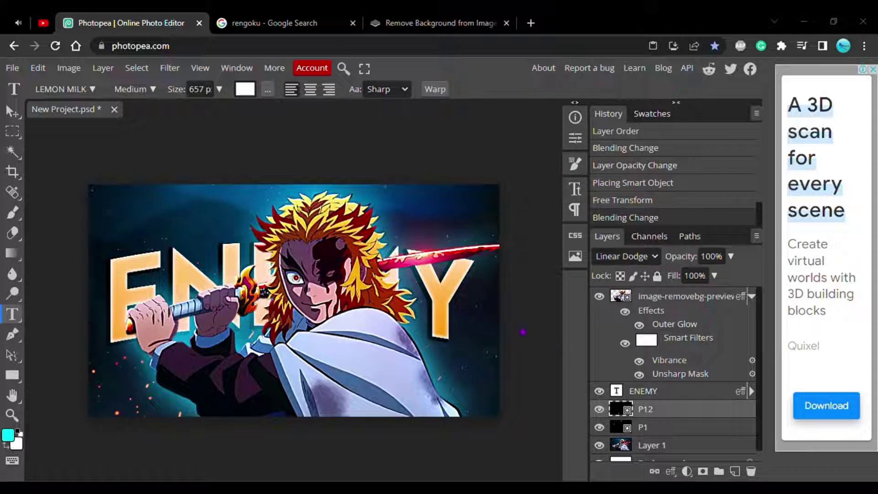
pyautogui.moveTo(442, 333); pyautogui.dragTo(263, 259)
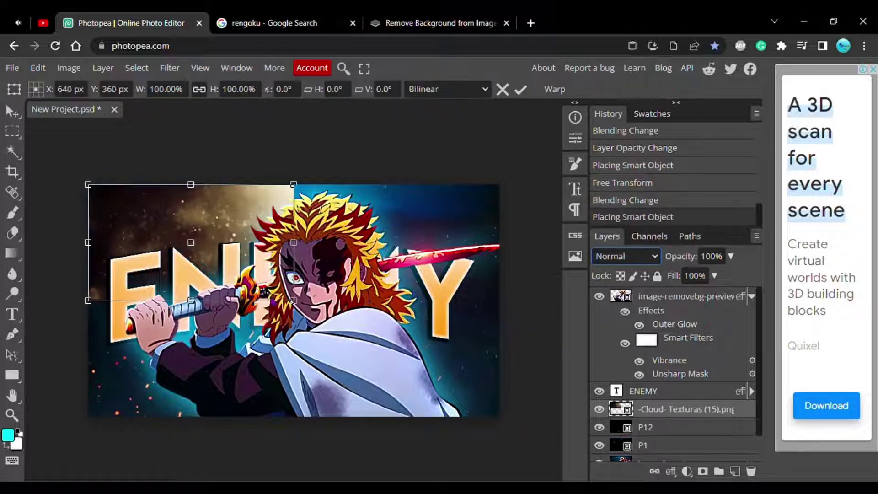
pyautogui.moveTo(296, 303); pyautogui.dragTo(505, 399)
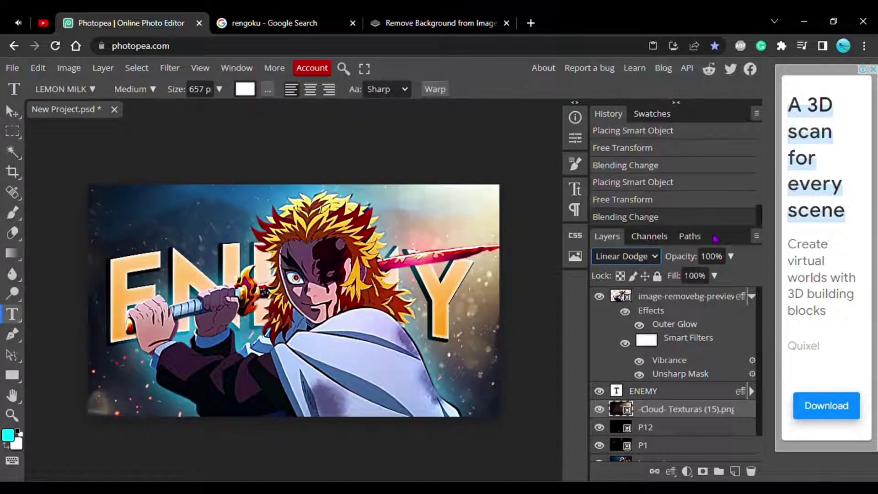
# Step: Lower the -Cloud- Texturas (15).png layer's opacity to 33% and place EDGES 12 above it, scaled to 133.33% to fill the canvas
pyautogui.click(731, 256)
pyautogui.click(691, 276)
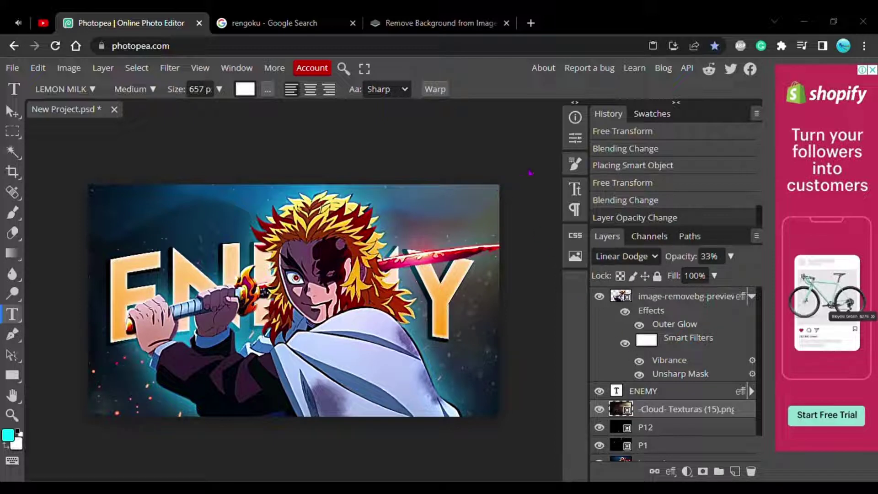
pyautogui.moveTo(531, 173); pyautogui.dragTo(531, 174)
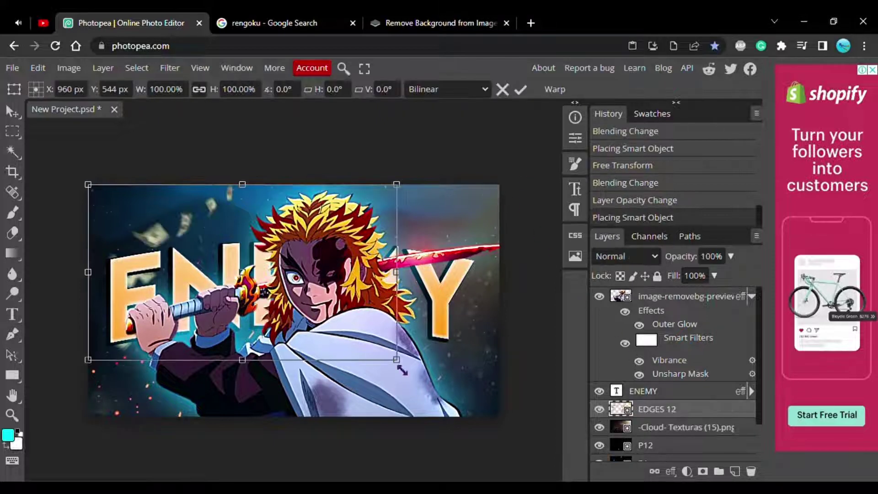
pyautogui.moveTo(401, 371); pyautogui.dragTo(503, 418)
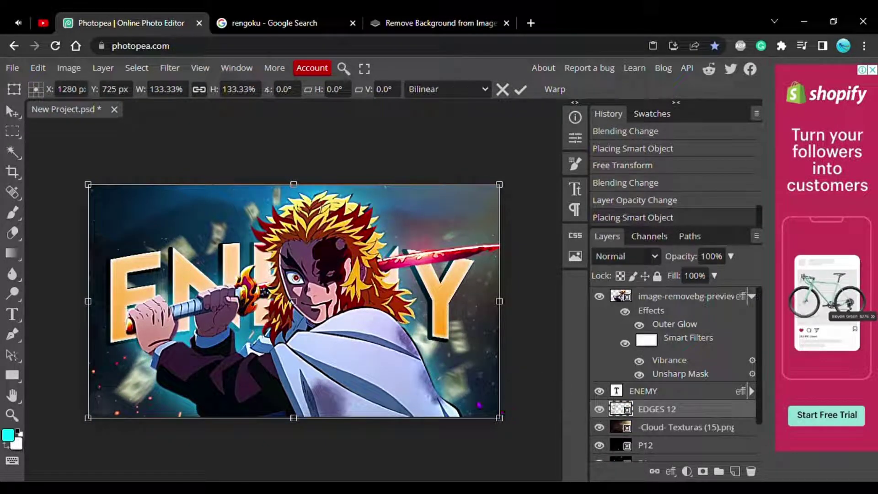
# Step: Draw a rectangle shape covering the whole canvas on a new layer beneath ENEMY and remove its fill
pyautogui.moveTo(26, 385); pyautogui.dragTo(82, 392)
pyautogui.click(76, 382)
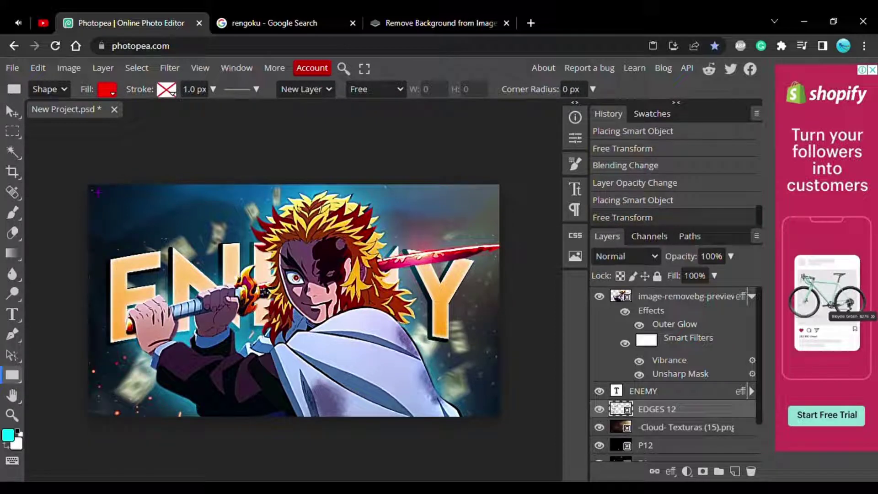
pyautogui.moveTo(97, 192); pyautogui.dragTo(511, 426)
pyautogui.click(113, 94)
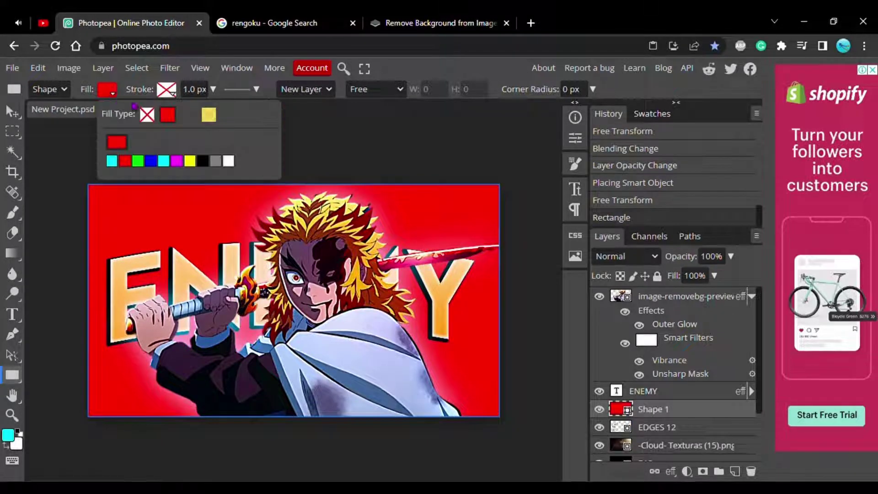
pyautogui.click(147, 115)
# Step: Give the canvas-sized rectangle a solid white stroke 44 px wide and set its blend mode to Overlay
pyautogui.click(173, 93)
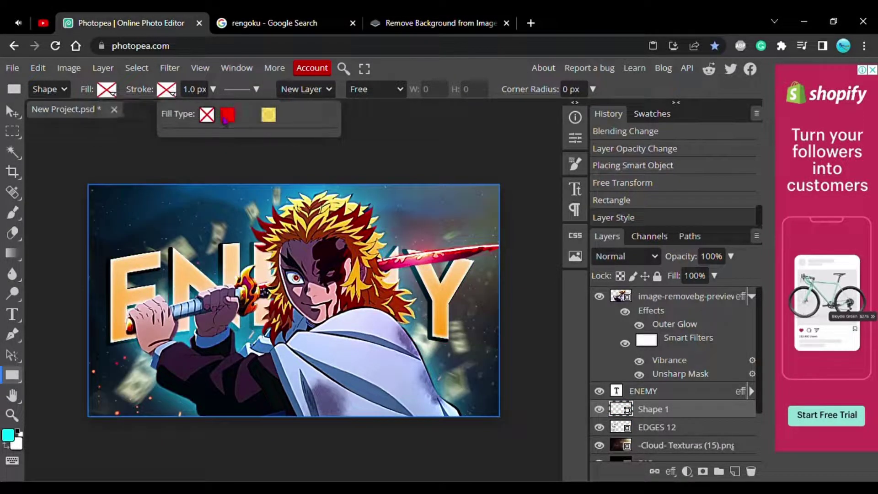
pyautogui.click(227, 114)
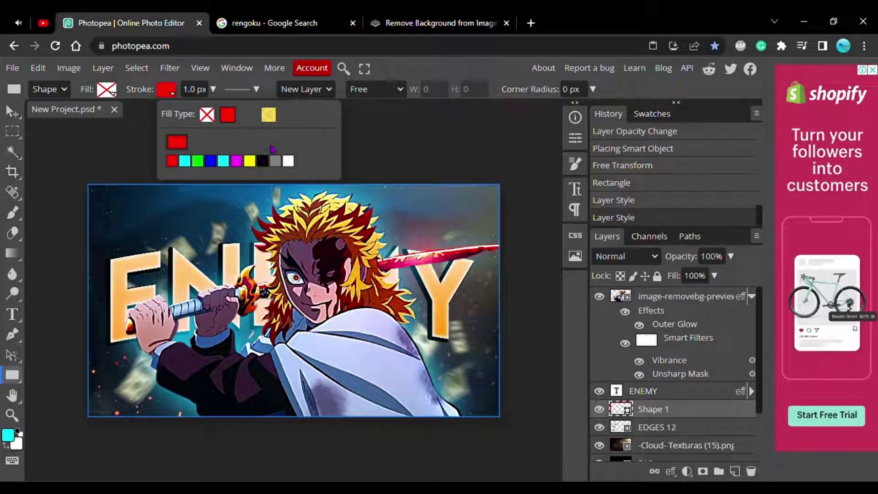
pyautogui.click(289, 161)
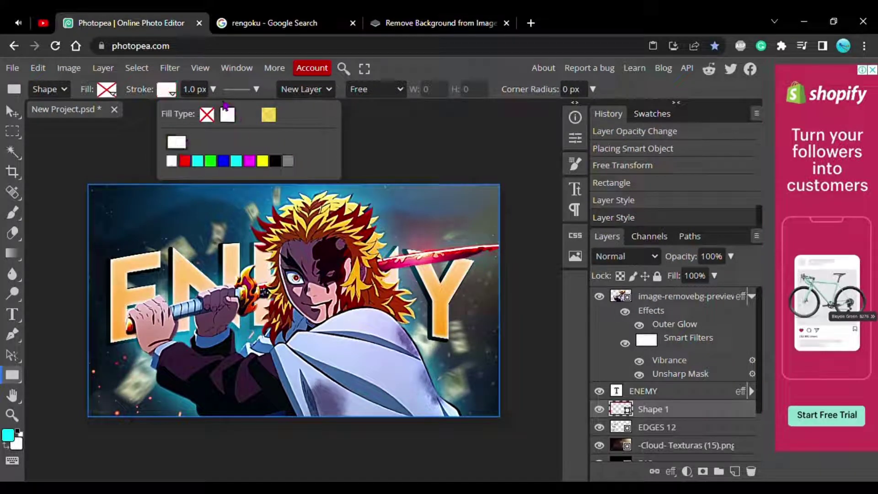
pyautogui.click(213, 90)
pyautogui.click(201, 111)
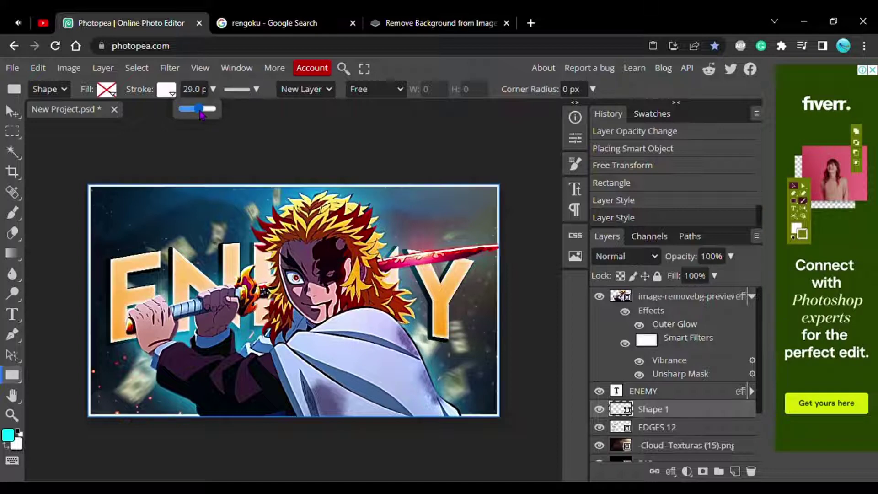
pyautogui.moveTo(203, 113); pyautogui.dragTo(205, 113)
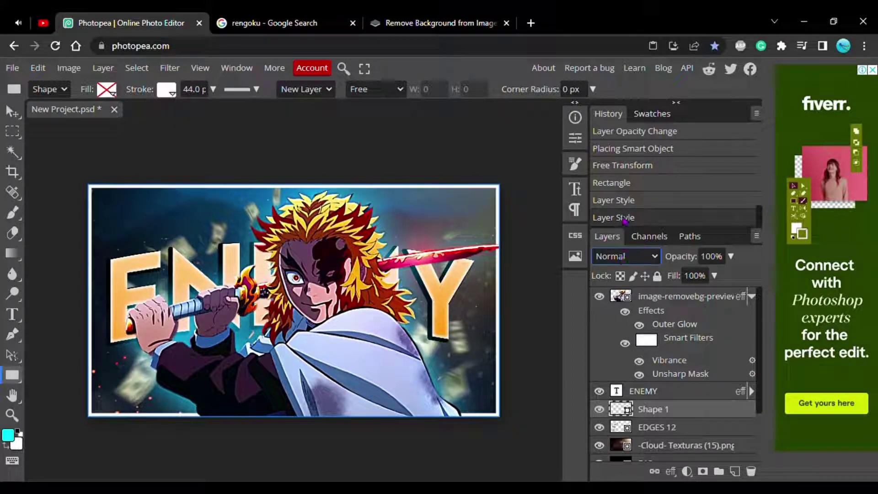
pyautogui.click(619, 201)
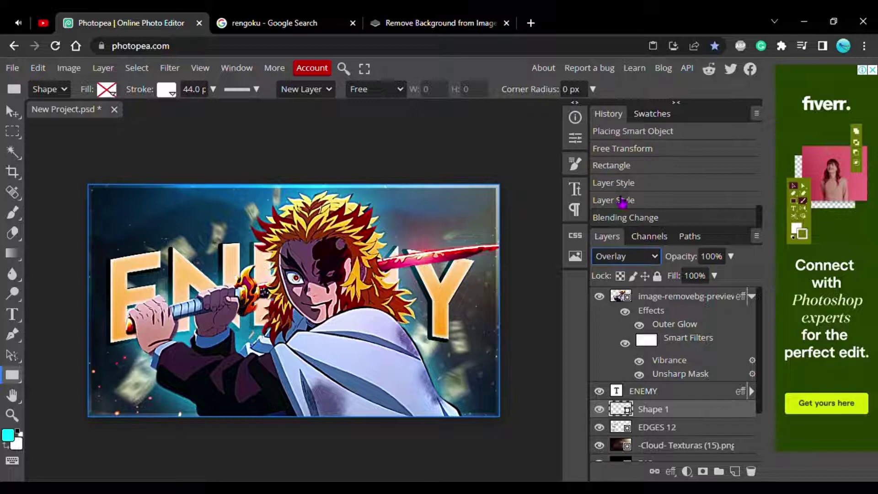
# Step: Try a Drop Shadow layer effect on the rectangular frame, Shape 1
pyautogui.rightClick(653, 409)
pyautogui.click(572, 133)
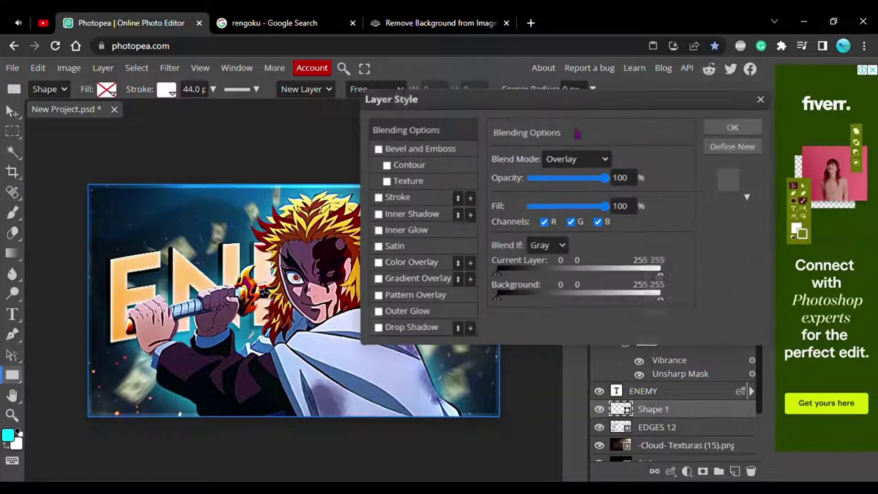
pyautogui.click(409, 336)
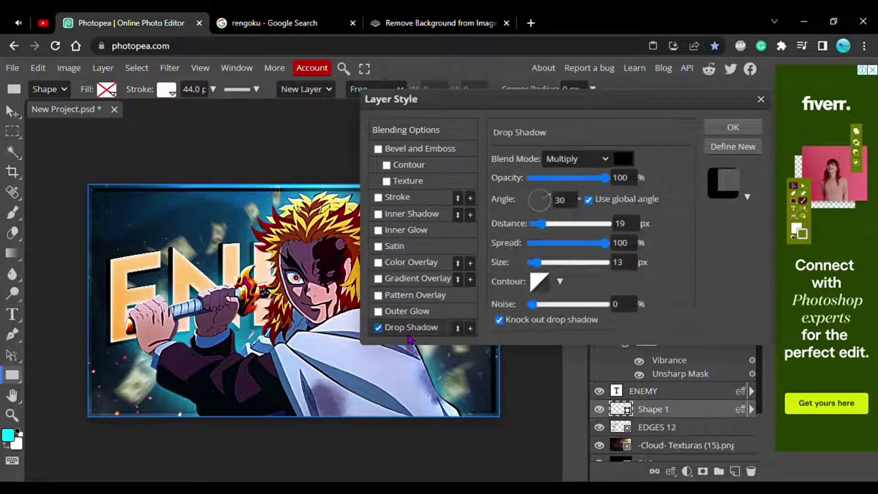
pyautogui.click(379, 329)
pyautogui.click(733, 128)
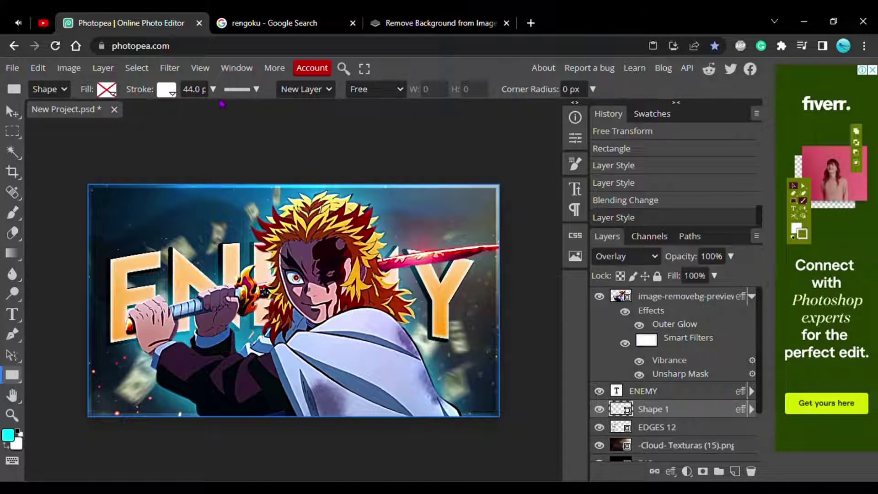
# Step: Set the rectangular frame's stroke width to 70 px
pyautogui.click(213, 90)
pyautogui.moveTo(210, 109); pyautogui.dragTo(209, 110)
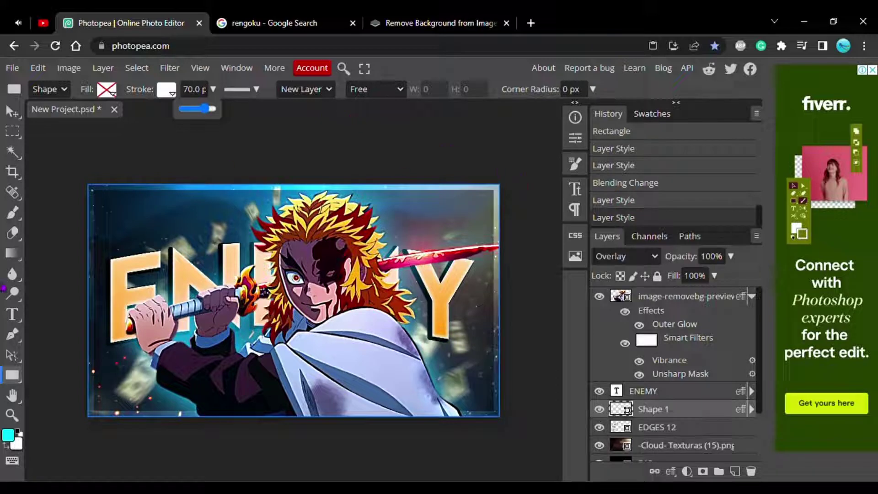
# Step: Add a new, empty text layer beneath ENEMY, starting just outside the canvas's lower-left corner
pyautogui.click(13, 315)
pyautogui.click(72, 416)
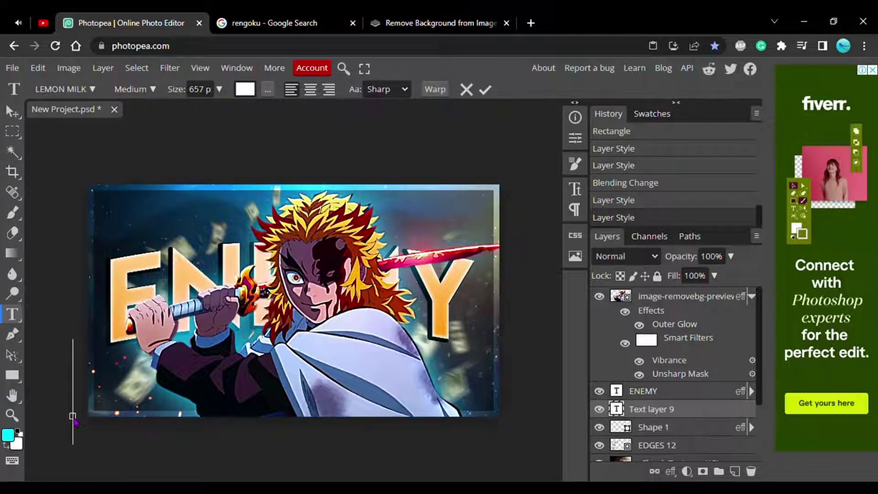
pyautogui.click(703, 411)
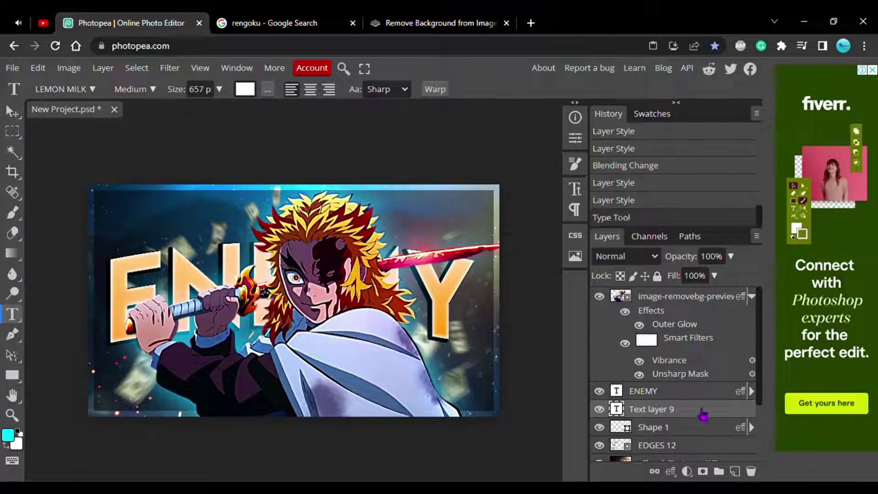